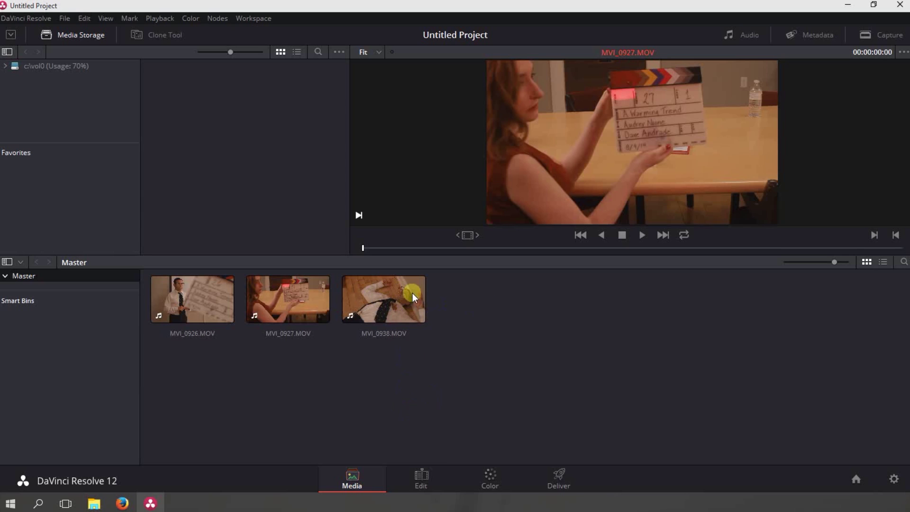
# Step: Switch to the Edit page and place the full MVI_0927.MOV clip at the start of the empty timeline
pyautogui.click(426, 476)
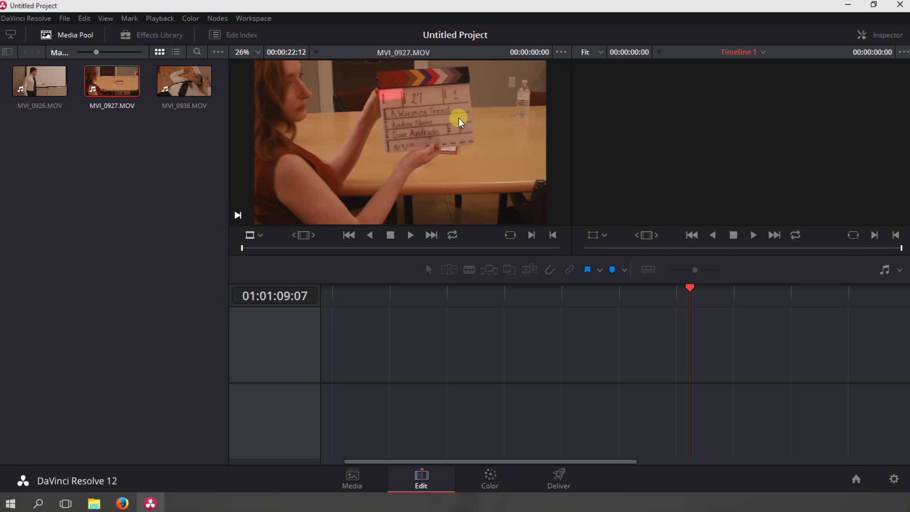
pyautogui.click(422, 129)
pyautogui.moveTo(362, 381); pyautogui.dragTo(321, 357)
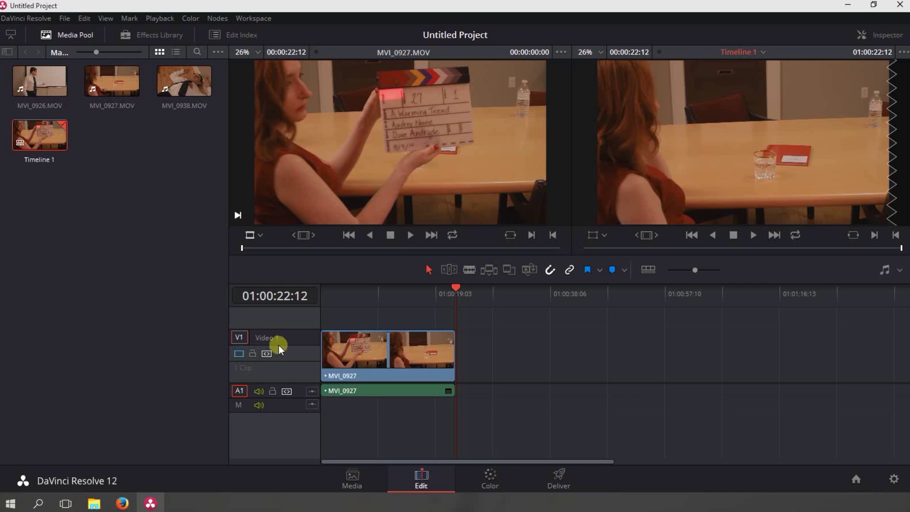
pyautogui.click(339, 385)
pyautogui.moveTo(695, 271); pyautogui.dragTo(698, 275)
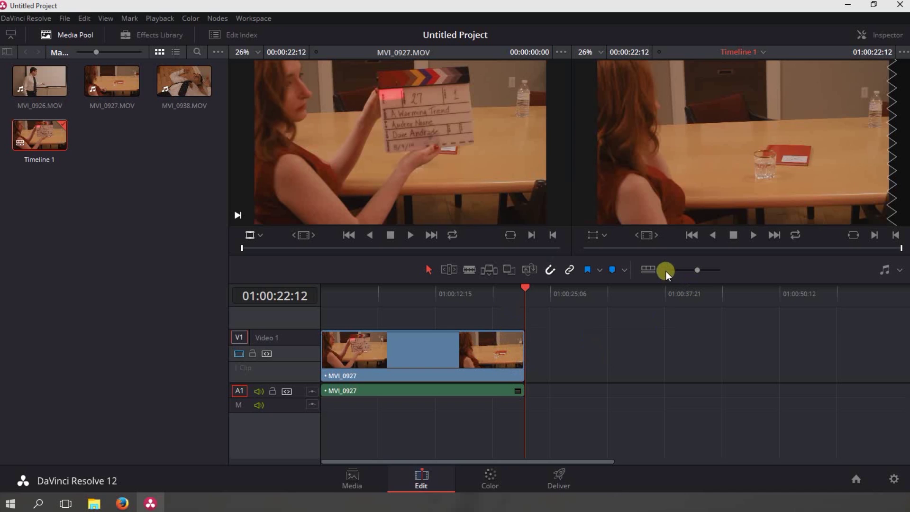
# Step: Try the filmstrip and simple timeline views, return to the thumbnail view, and set the video track height to its minimum
pyautogui.click(649, 270)
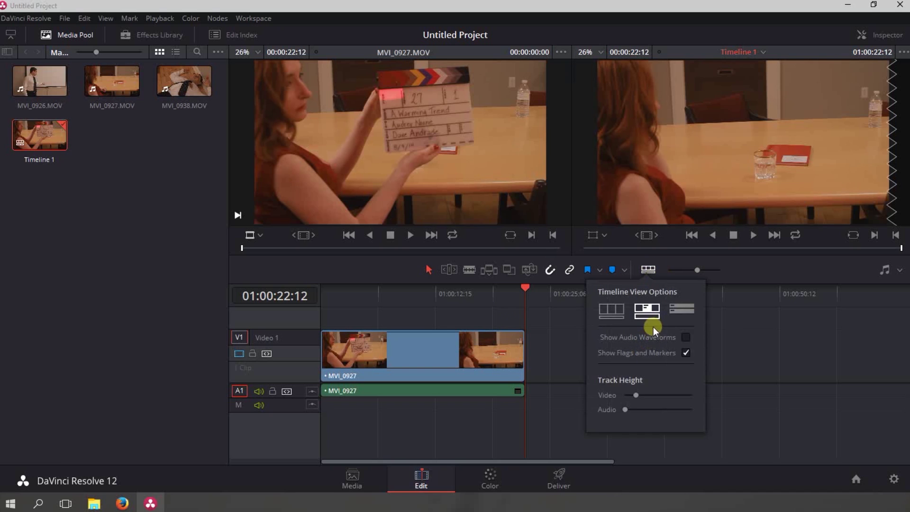
pyautogui.click(617, 316)
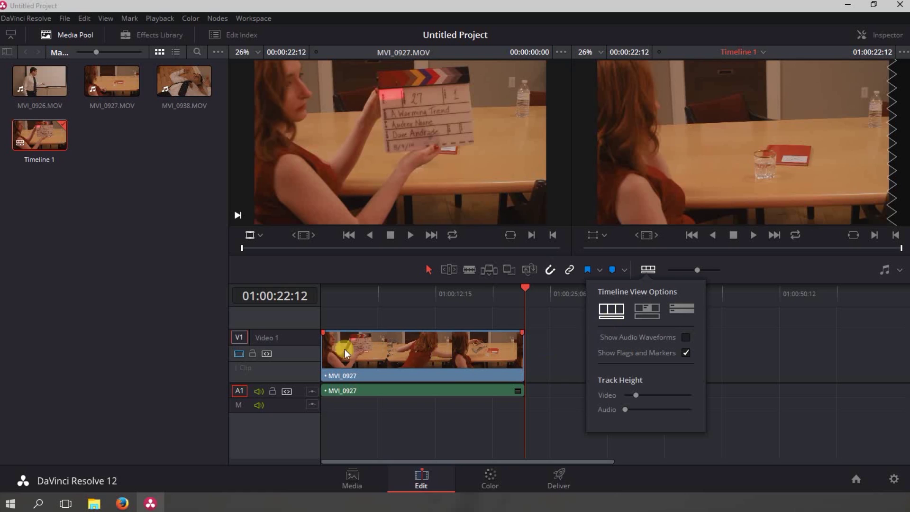
pyautogui.click(682, 311)
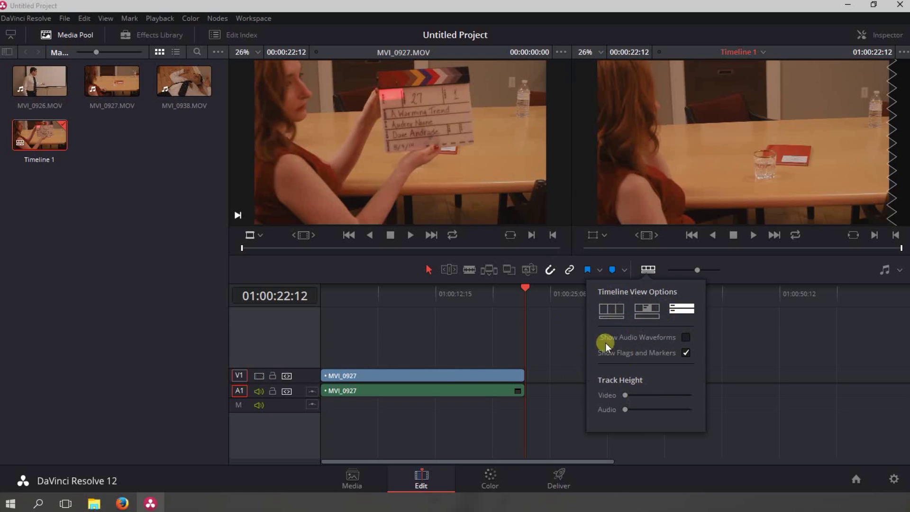
pyautogui.click(645, 314)
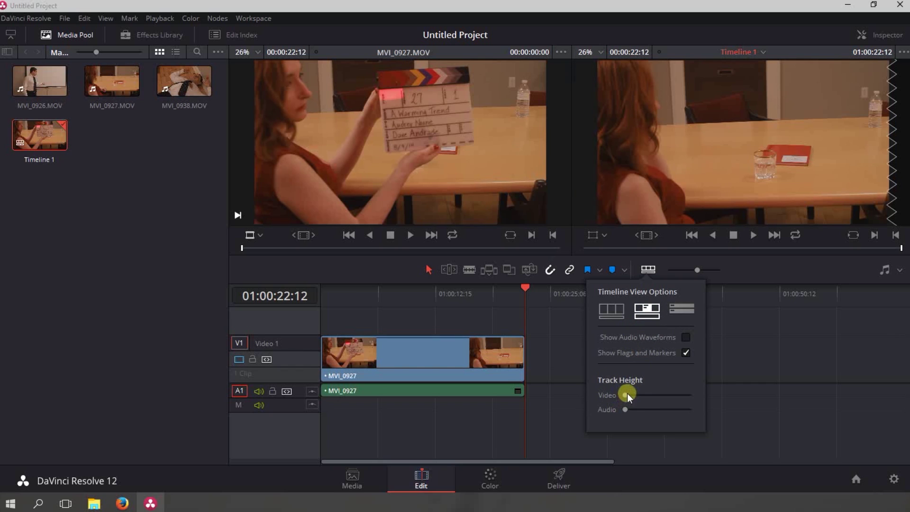
pyautogui.moveTo(628, 394); pyautogui.dragTo(599, 400)
pyautogui.click(649, 267)
# Step: Add a second video track to the timeline and make Video 2 the destination for video edits
pyautogui.rightClick(273, 316)
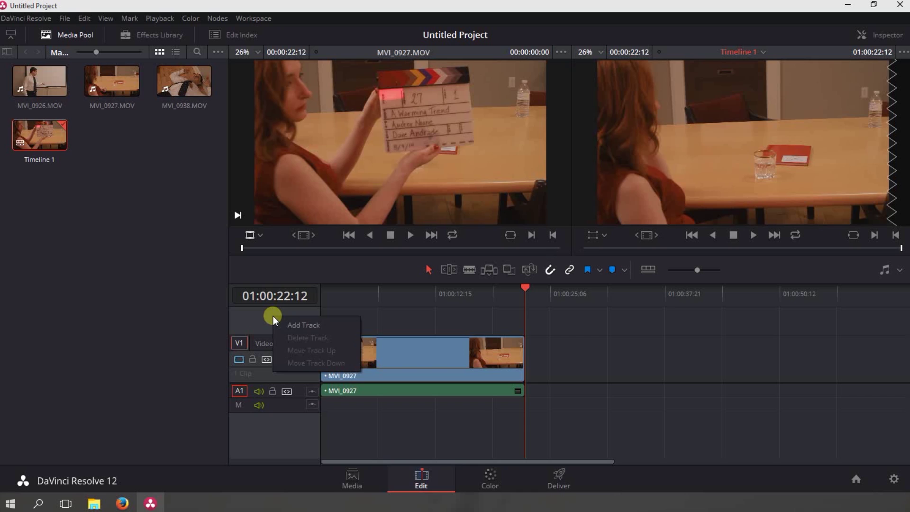
pyautogui.click(311, 321)
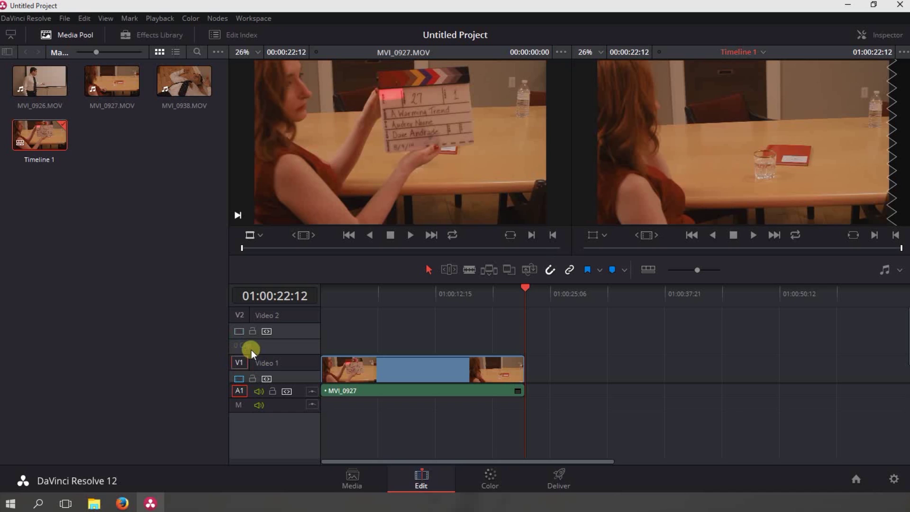
pyautogui.click(240, 315)
# Step: Mark MVI_0926.MOV from 00:00:10:12 to 00:00:23:00 and place that range on Video 2 at the playhead
pyautogui.click(43, 86)
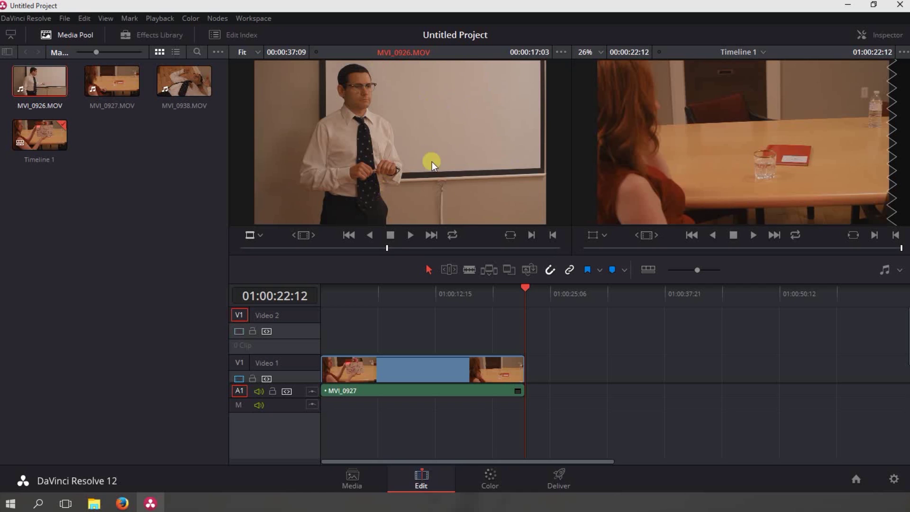
pyautogui.click(331, 247)
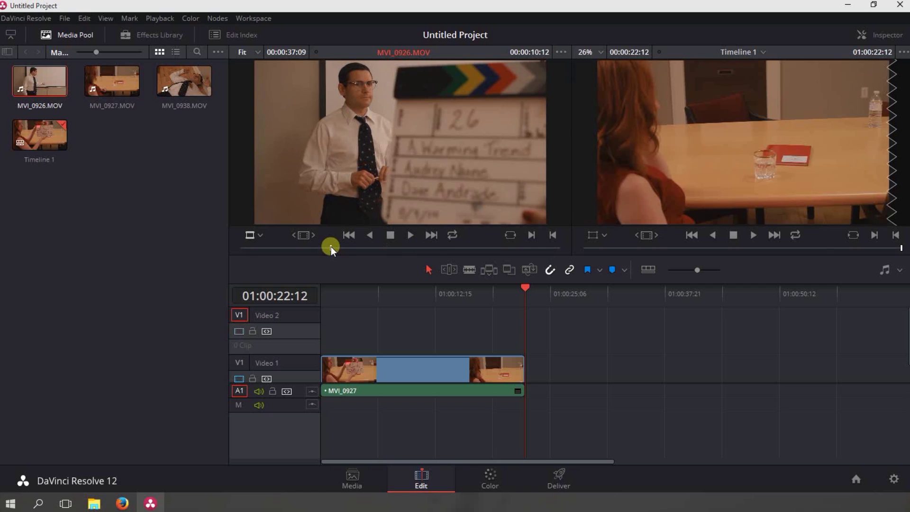
pyautogui.press('i')
pyautogui.click(437, 247)
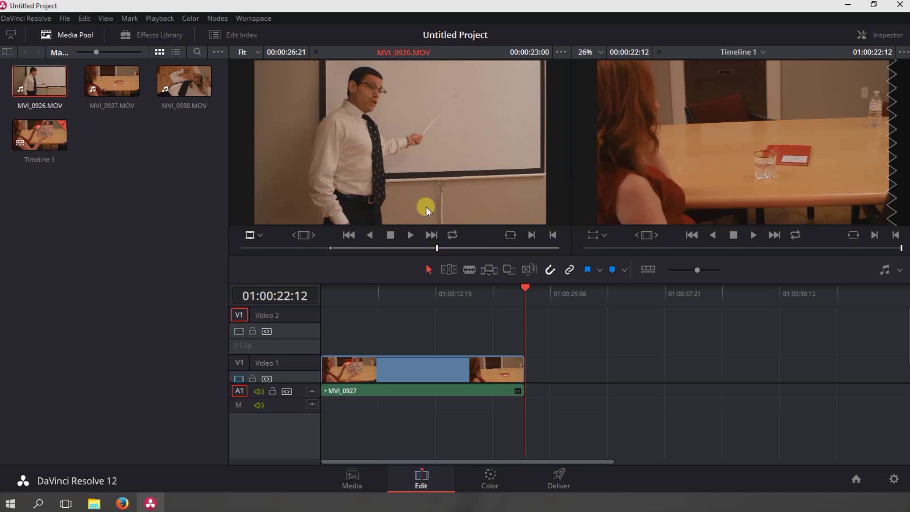
pyautogui.press('o')
pyautogui.moveTo(392, 247)
pyautogui.mouseDown()
pyautogui.moveTo(377, 249)
pyautogui.moveTo(396, 246)
pyautogui.moveTo(389, 247)
pyautogui.mouseUp()
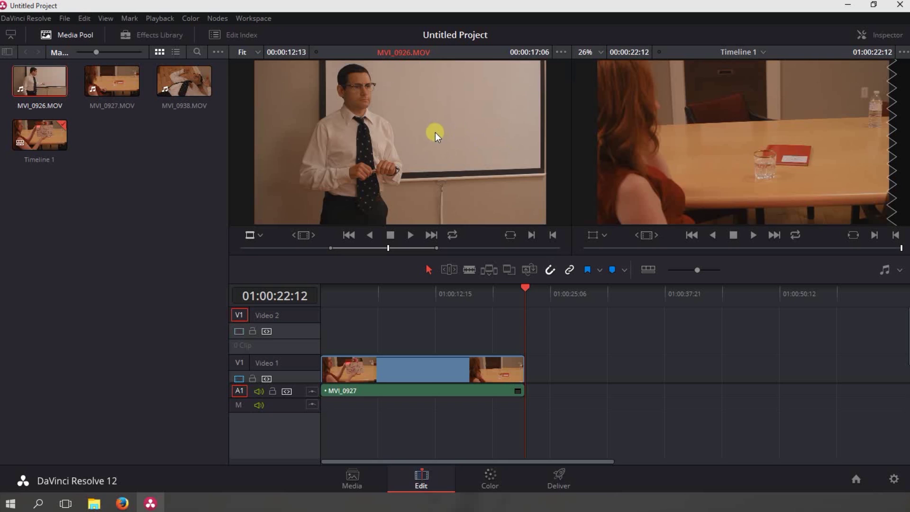
pyautogui.moveTo(433, 125); pyautogui.dragTo(820, 87)
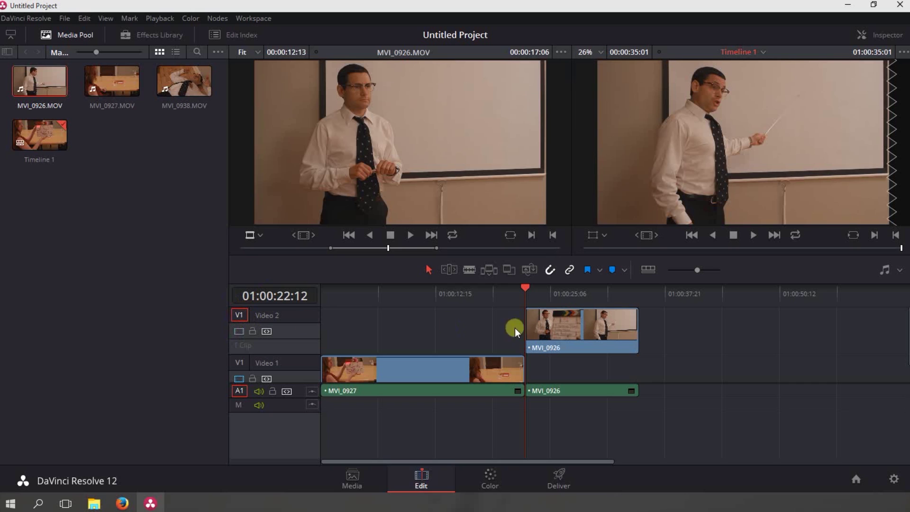
pyautogui.click(556, 320)
# Step: Make Video 1 the video destination again and move the MVI_0926 clip down to Video 1, directly after MVI_0927
pyautogui.click(238, 314)
pyautogui.click(240, 317)
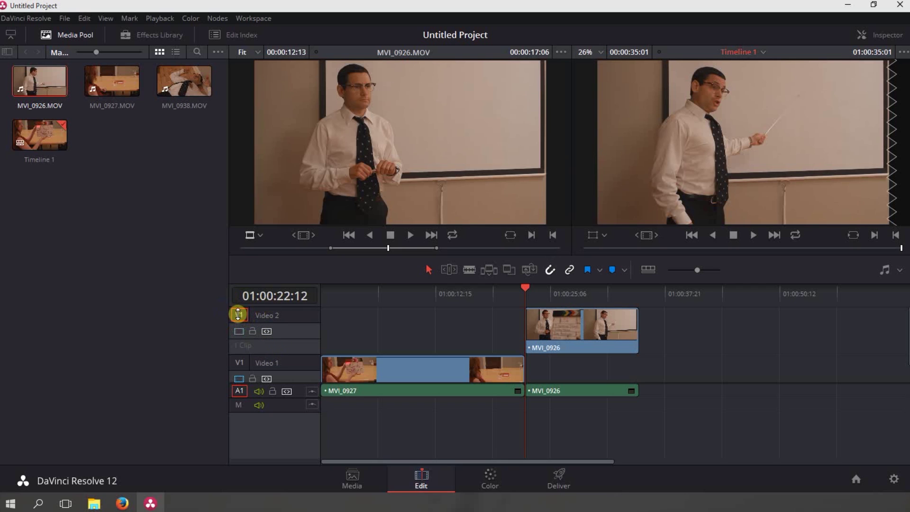
pyautogui.click(239, 363)
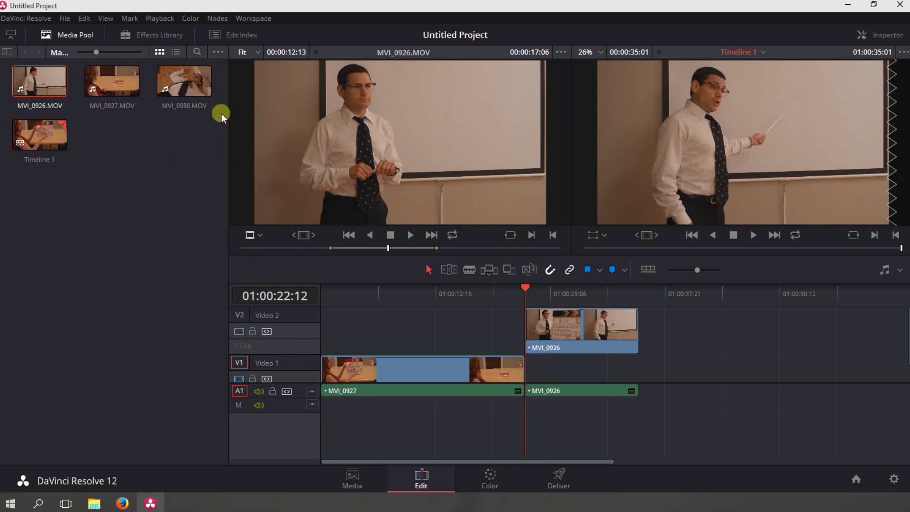
pyautogui.click(575, 341)
pyautogui.moveTo(570, 325); pyautogui.dragTo(599, 372)
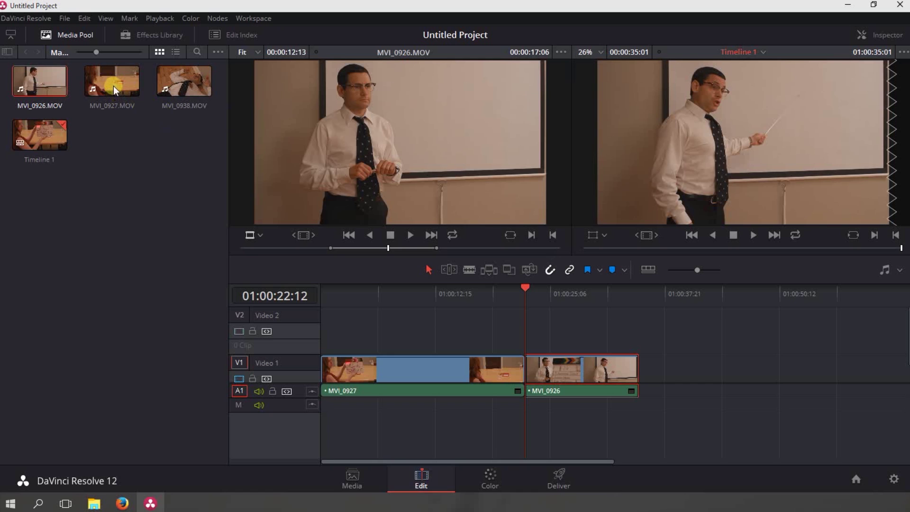
# Step: Load MVI_0938.MOV in the source viewer and place its marked range on Video 1 directly after MVI_0926
pyautogui.click(184, 87)
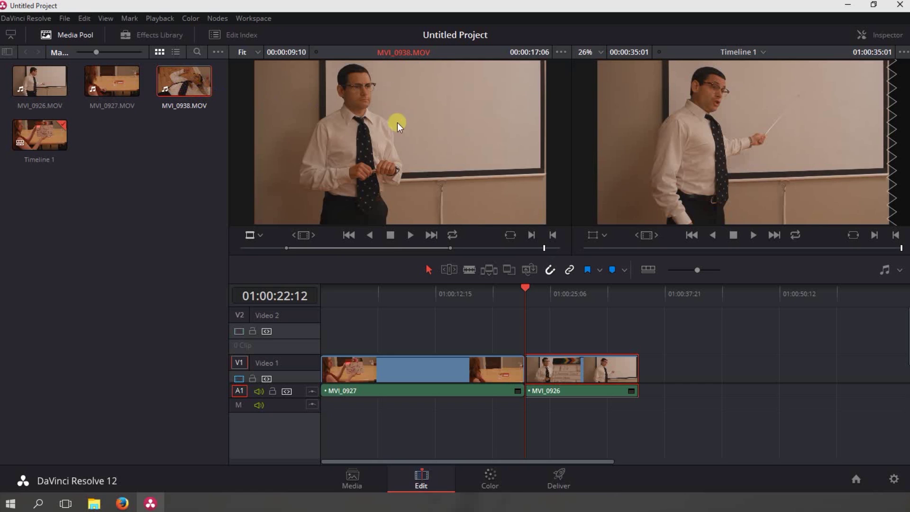
pyautogui.moveTo(185, 88); pyautogui.dragTo(465, 141)
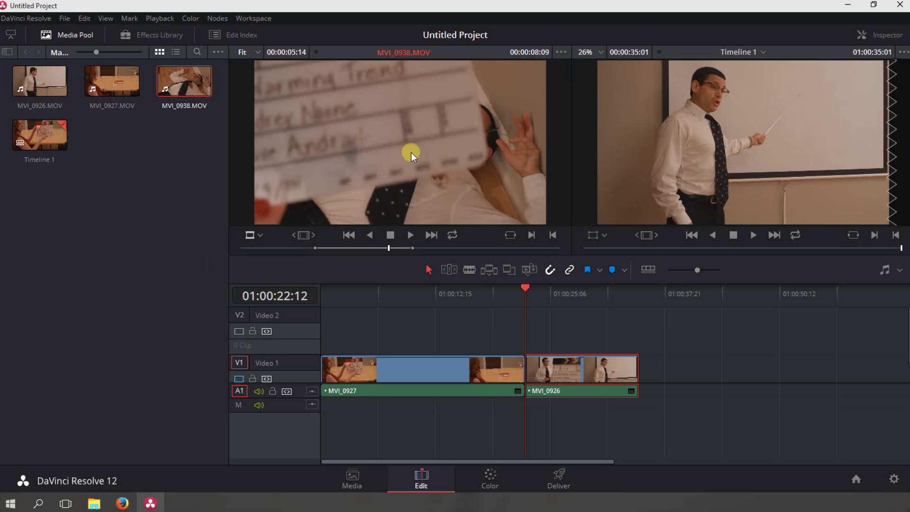
pyautogui.moveTo(435, 150); pyautogui.dragTo(645, 371)
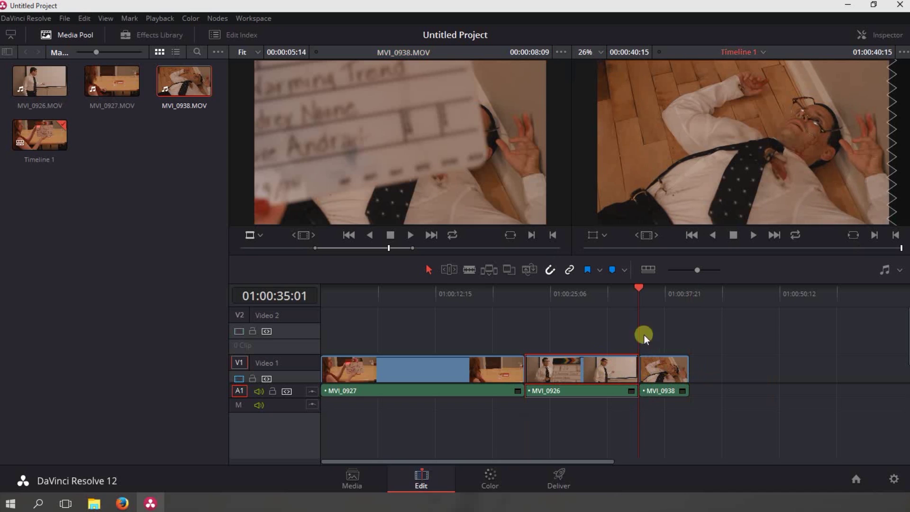
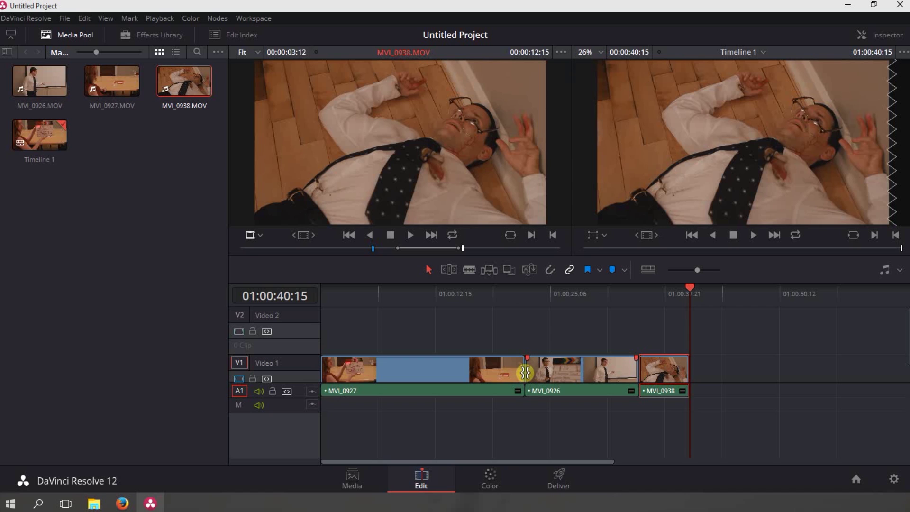
# Step: Roll the cut between MVI_0927 and MVI_0926 back to about 18 seconds, and trim MVI_0927's end back to about 14 seconds
pyautogui.moveTo(525, 372); pyautogui.dragTo(482, 389)
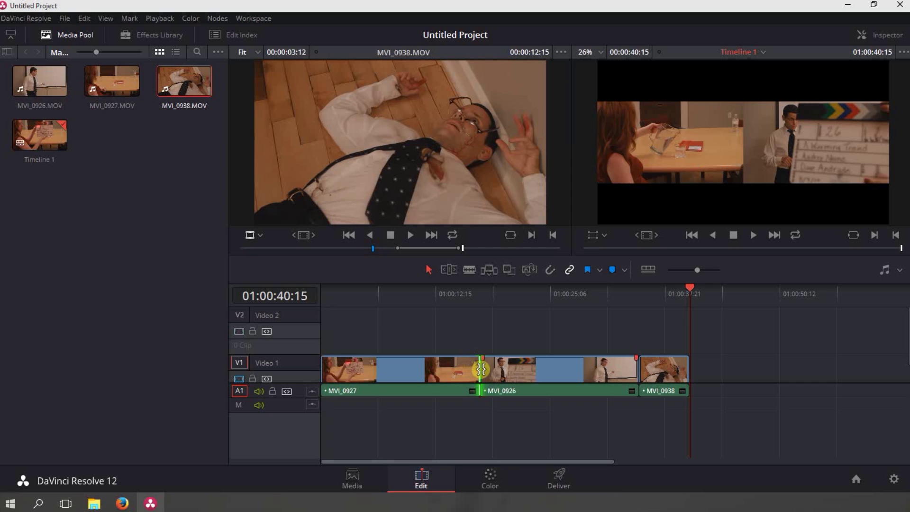
pyautogui.moveTo(473, 373); pyautogui.dragTo(449, 375)
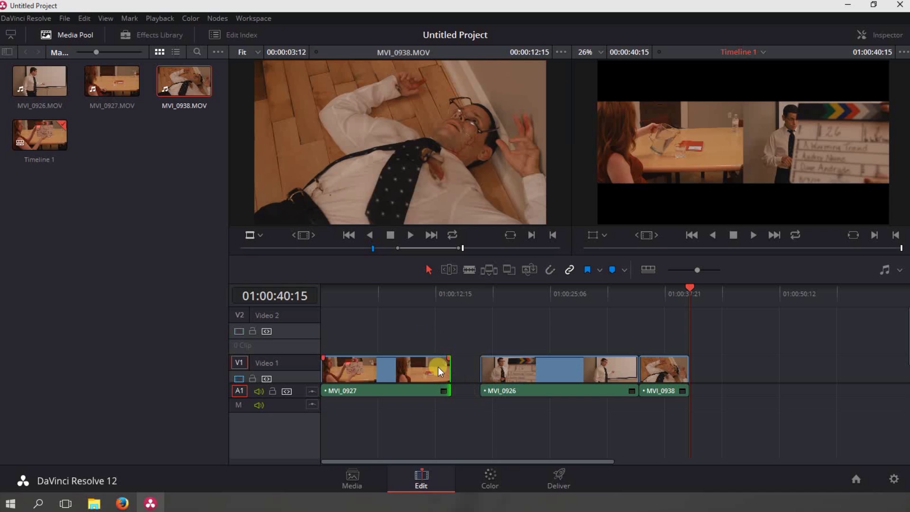
pyautogui.moveTo(448, 370)
pyautogui.mouseDown()
pyautogui.moveTo(431, 370)
pyautogui.moveTo(445, 371)
pyautogui.mouseUp()
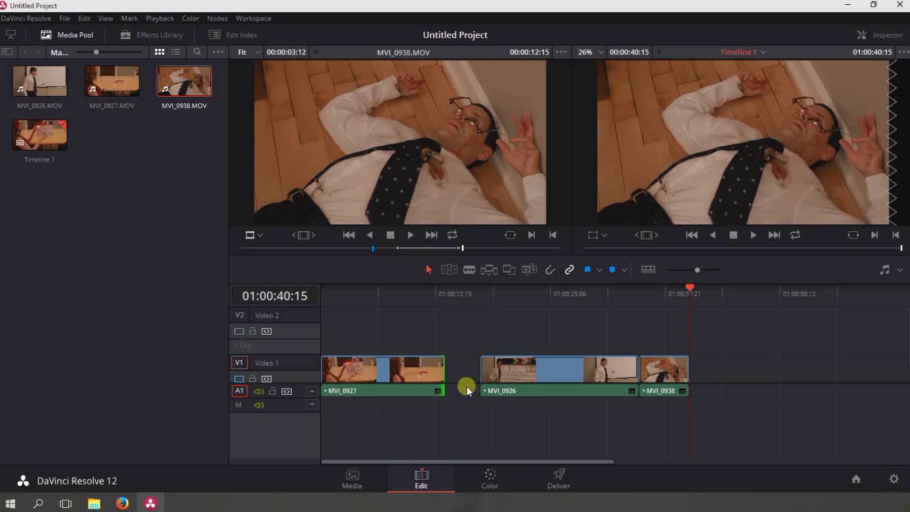
# Step: Delete the gap between MVI_0927 and MVI_0926 so the following clips close up, and undo that deletion
pyautogui.click(463, 371)
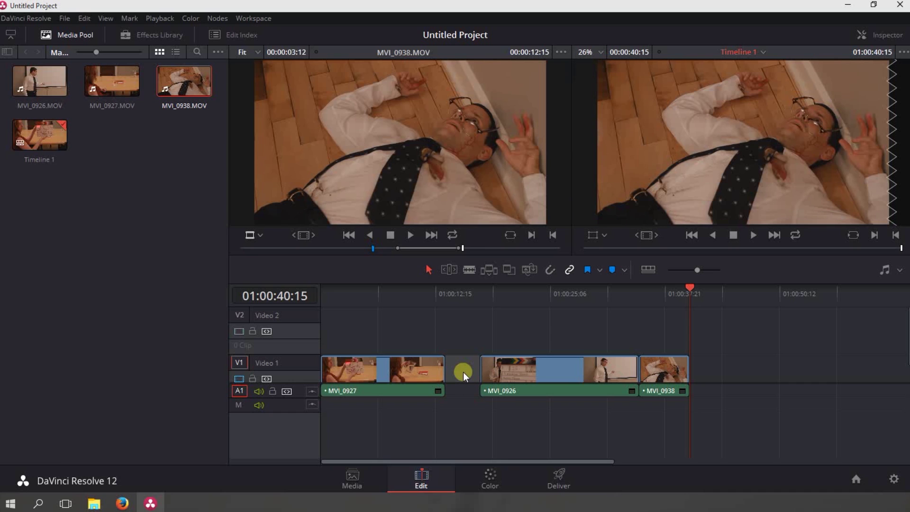
pyautogui.click(470, 342)
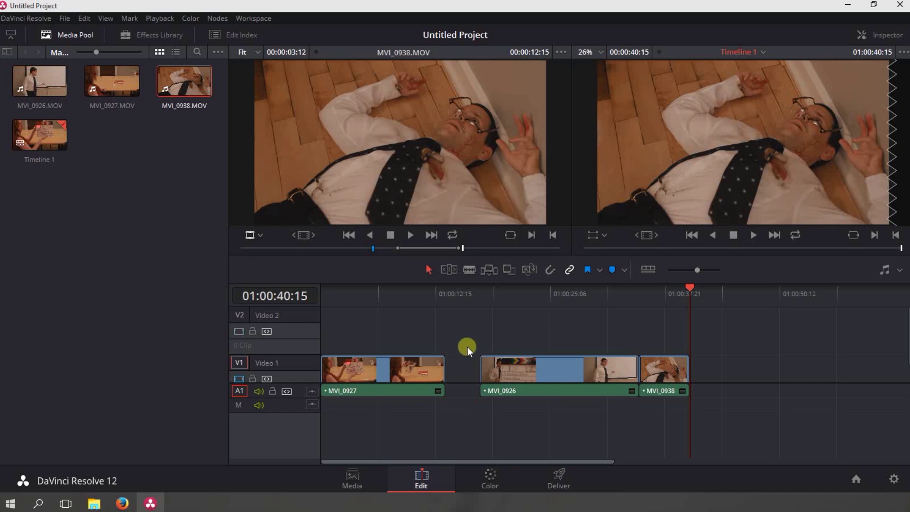
pyautogui.click(471, 369)
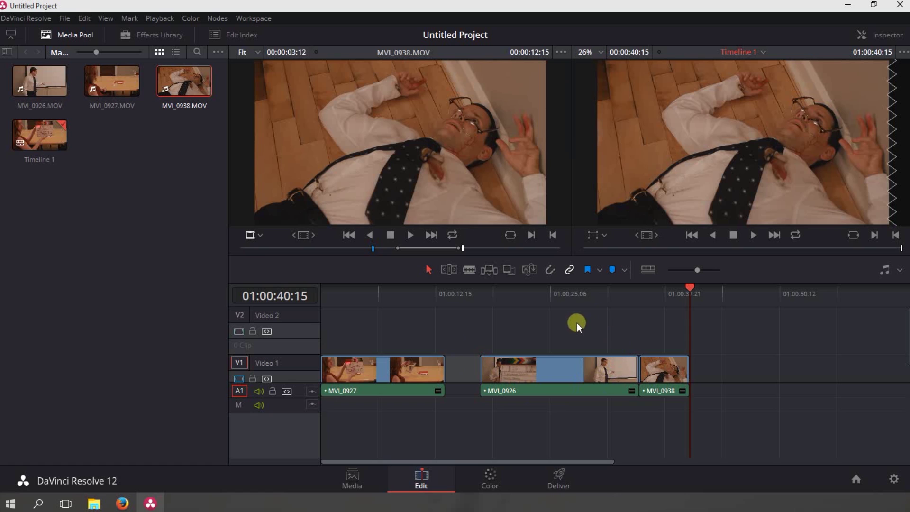
pyautogui.press('Delete')
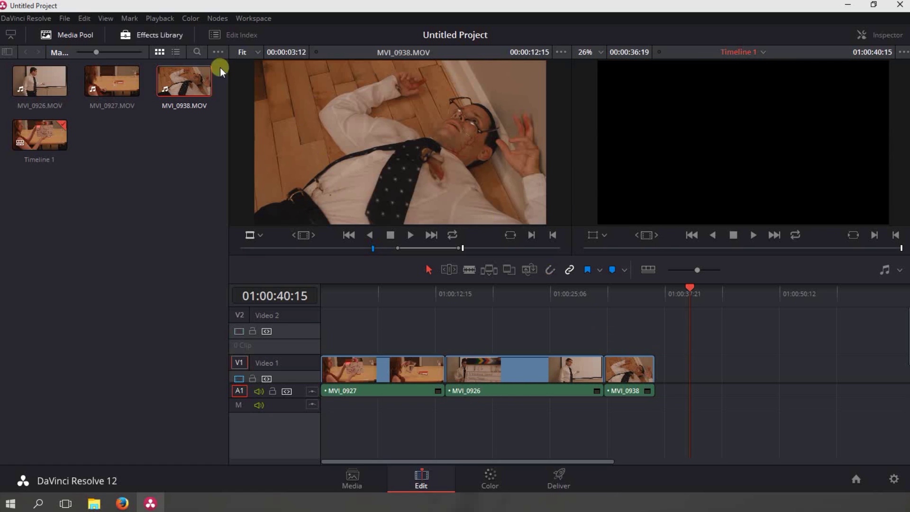
pyautogui.click(85, 18)
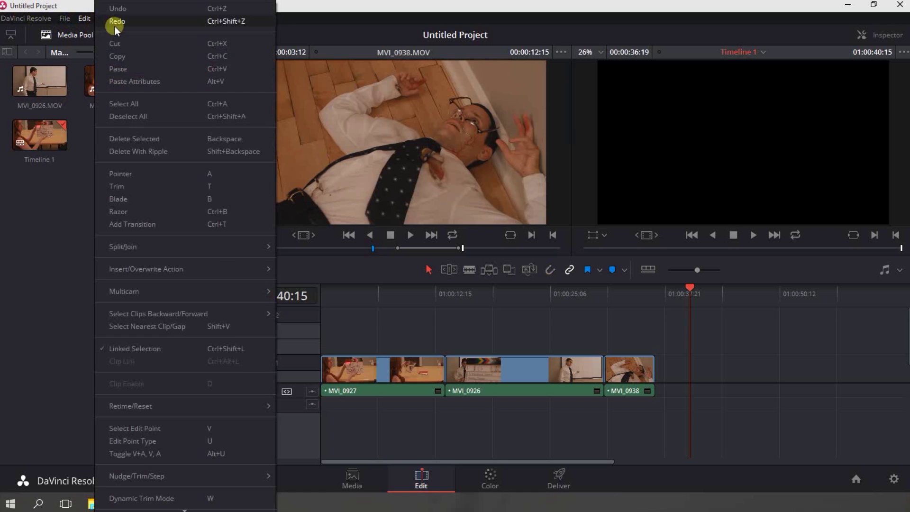
pyautogui.click(124, 12)
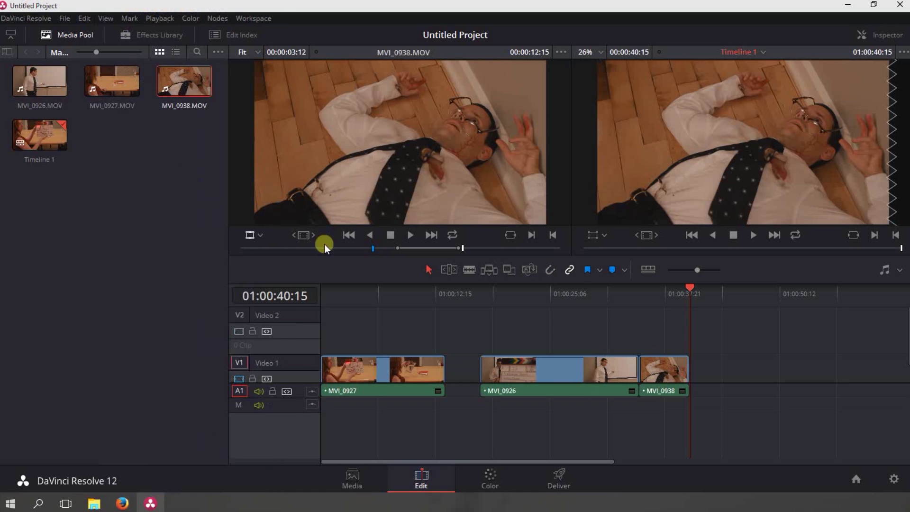
# Step: Extend the end of MVI_0927 to meet the start of MVI_0926, and select the start edit point of MVI_0926
pyautogui.click(443, 371)
pyautogui.moveTo(464, 375); pyautogui.dragTo(497, 369)
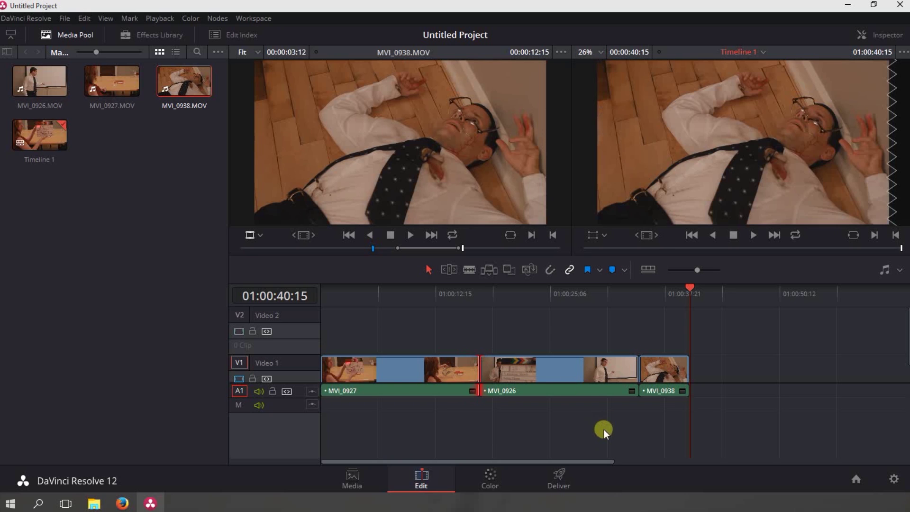
pyautogui.click(488, 370)
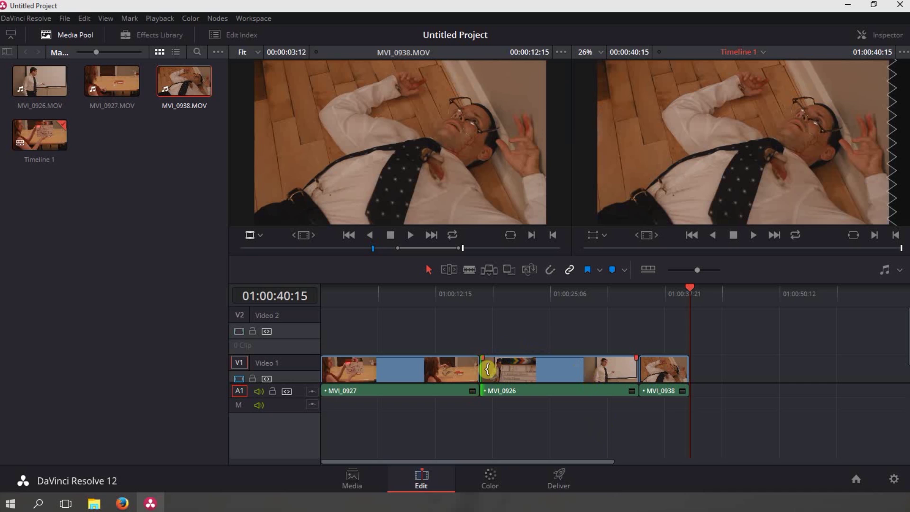
pyautogui.click(576, 317)
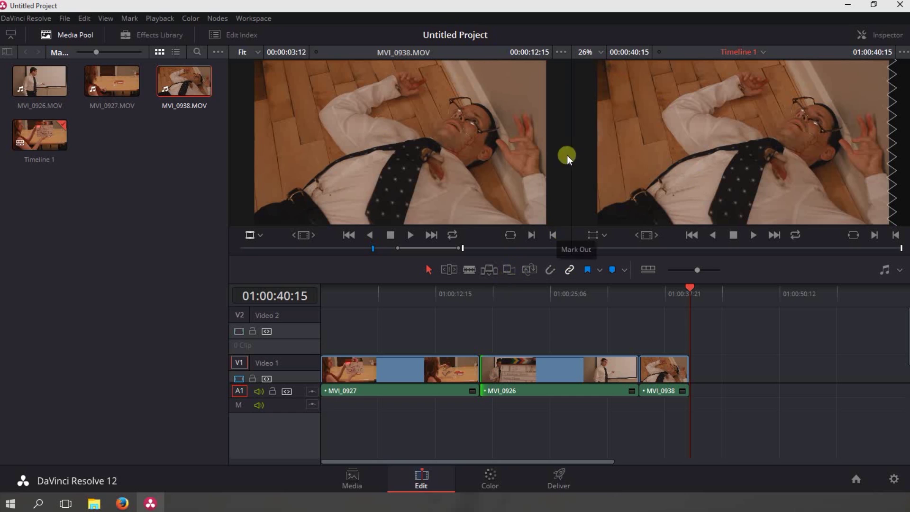
pyautogui.click(528, 371)
pyautogui.click(552, 371)
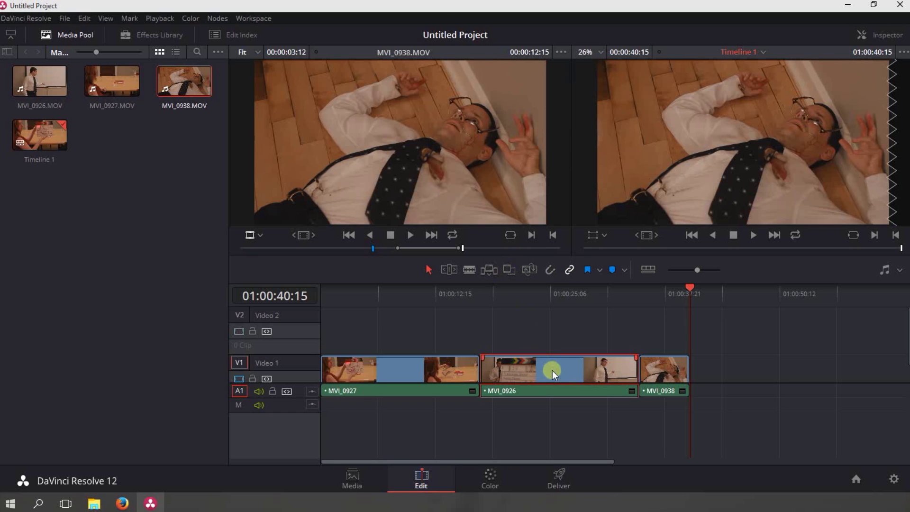
pyautogui.click(529, 272)
pyautogui.click(777, 318)
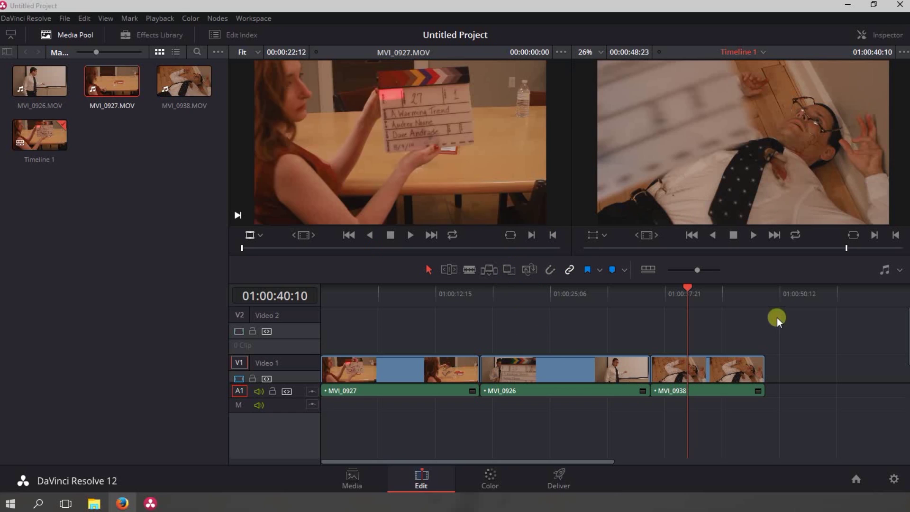
# Step: Place MVI_0927 on Video 1 in a marked range from about 01:00:49:18 to 01:00:57:00, and move it earlier to adjoin MVI_0938
pyautogui.click(773, 293)
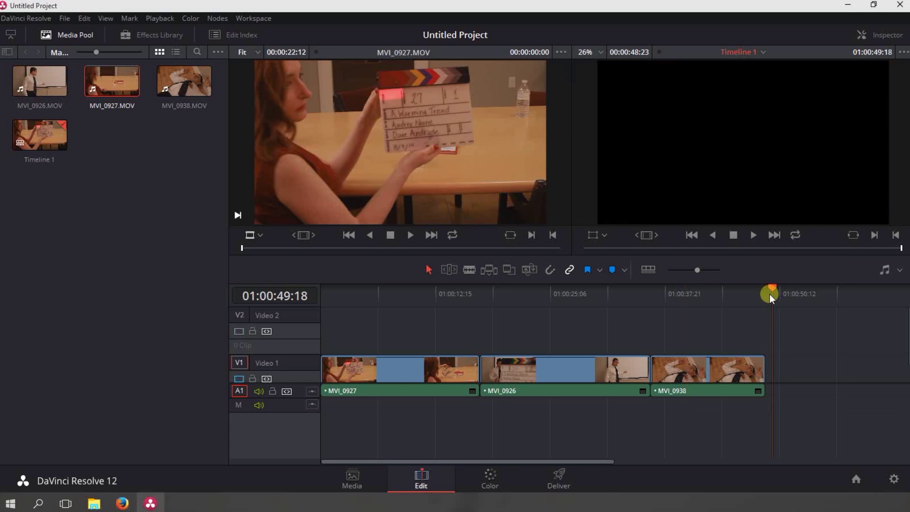
pyautogui.moveTo(770, 294); pyautogui.dragTo(800, 296)
pyautogui.click(837, 295)
pyautogui.press('o')
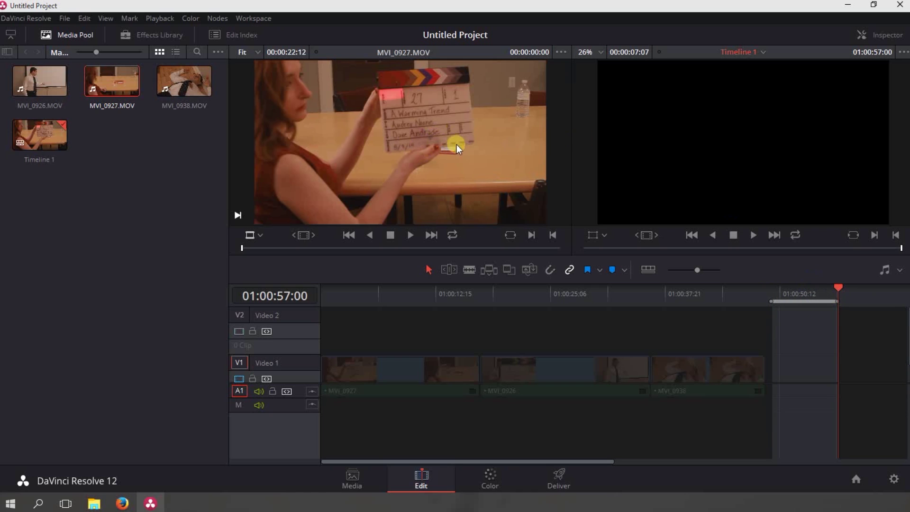
pyautogui.click(490, 270)
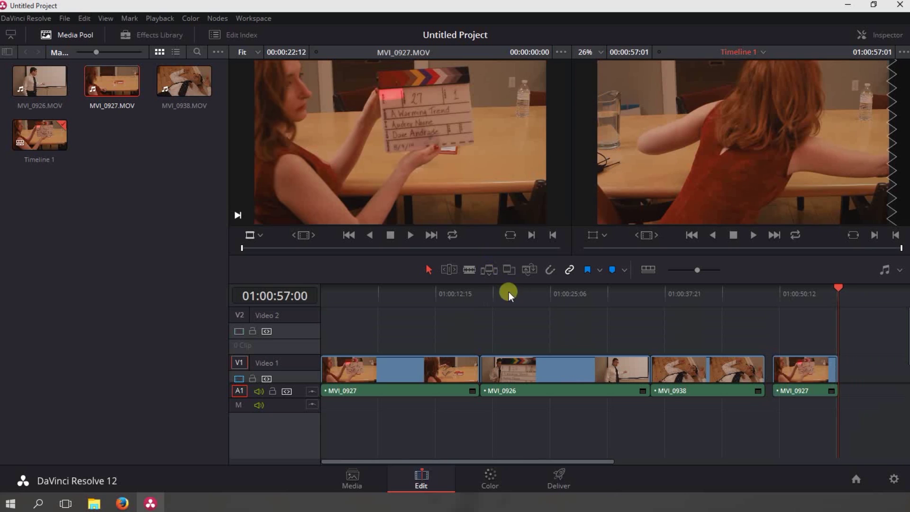
pyautogui.moveTo(835, 286); pyautogui.dragTo(799, 298)
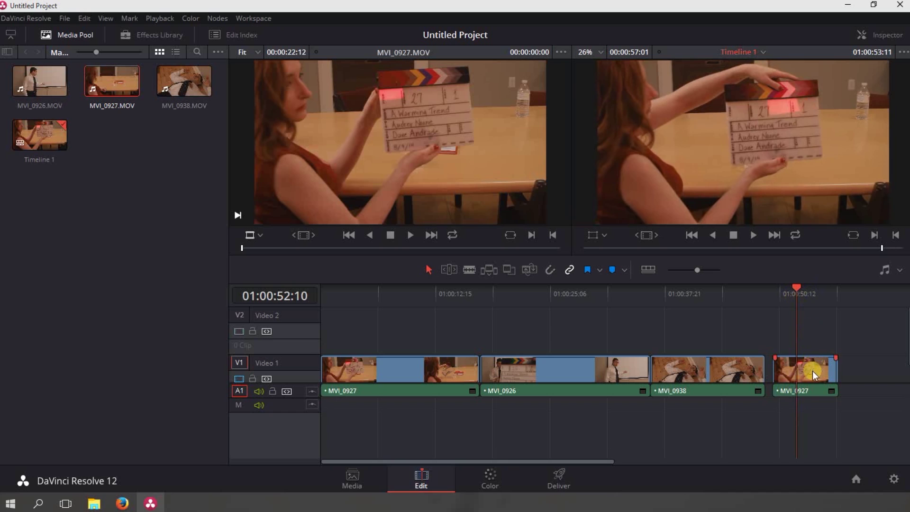
pyautogui.moveTo(816, 371); pyautogui.dragTo(806, 372)
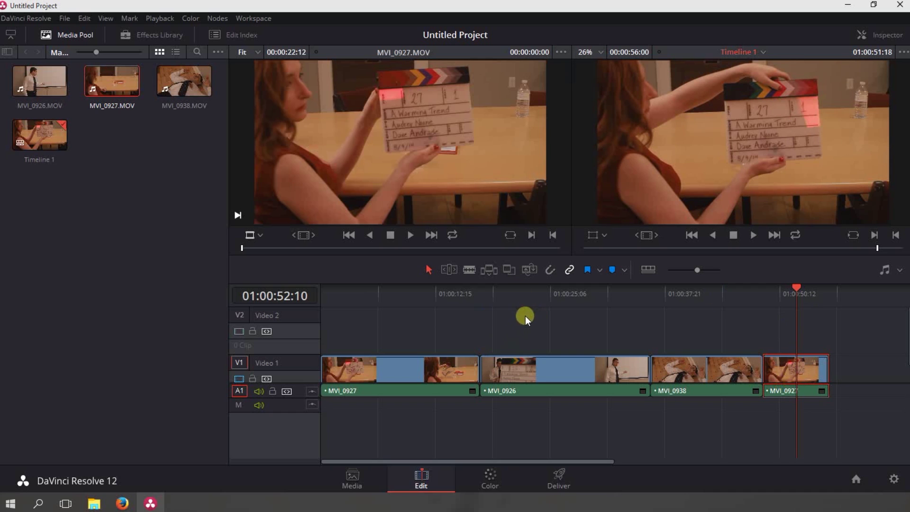
# Step: Switch to Trim Edit mode and increase the video track height so the clip thumbnails are larger
pyautogui.click(447, 270)
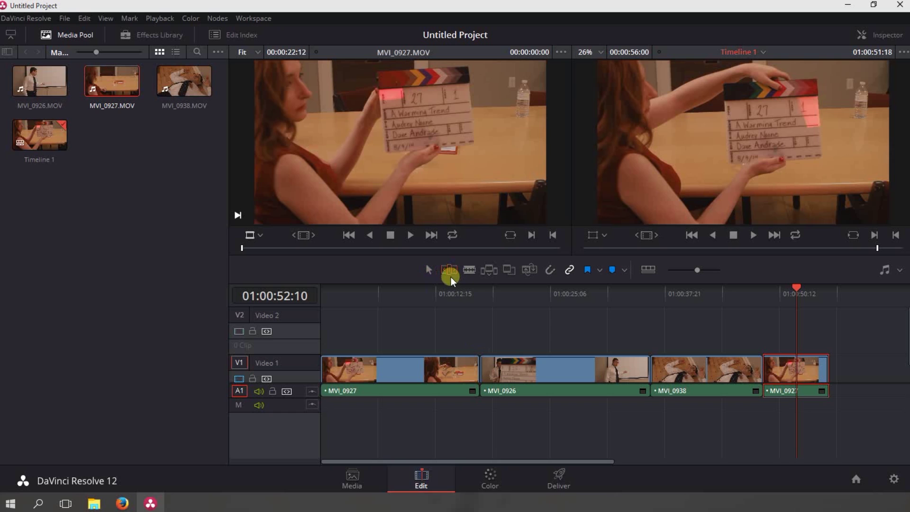
pyautogui.click(651, 270)
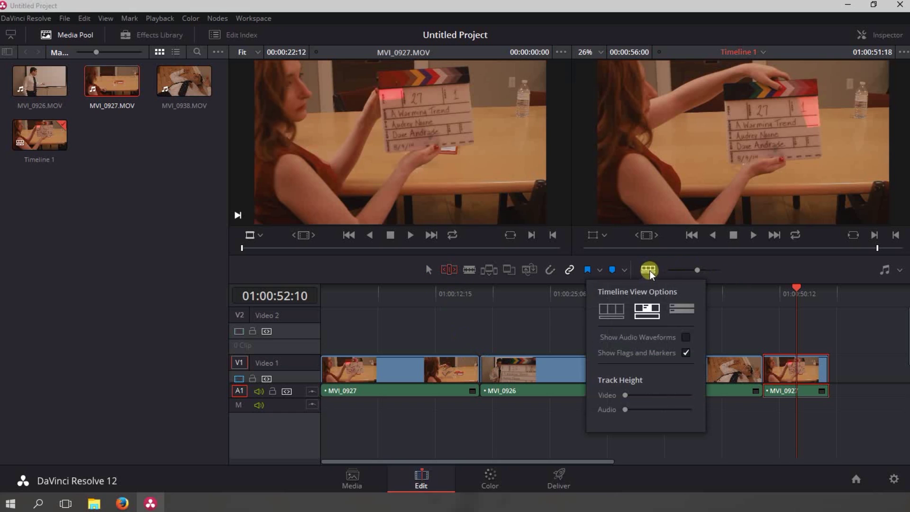
pyautogui.moveTo(628, 396); pyautogui.dragTo(651, 395)
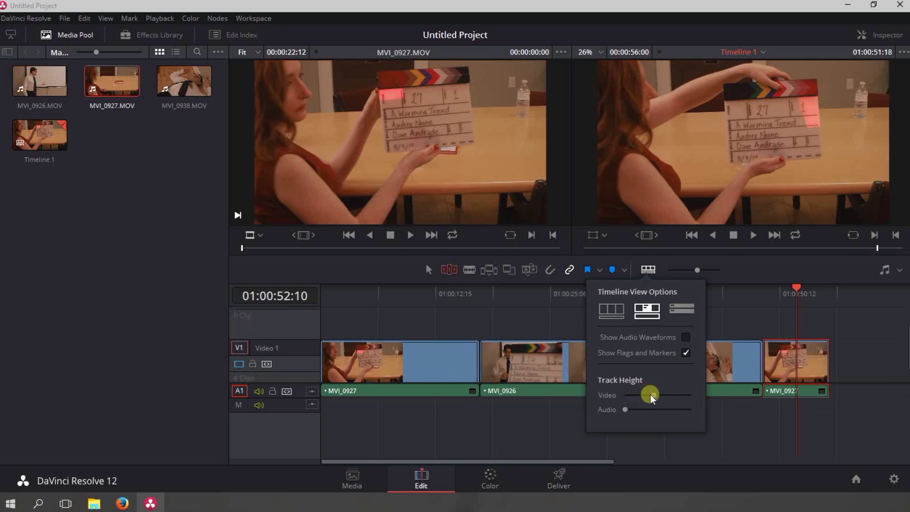
pyautogui.click(654, 270)
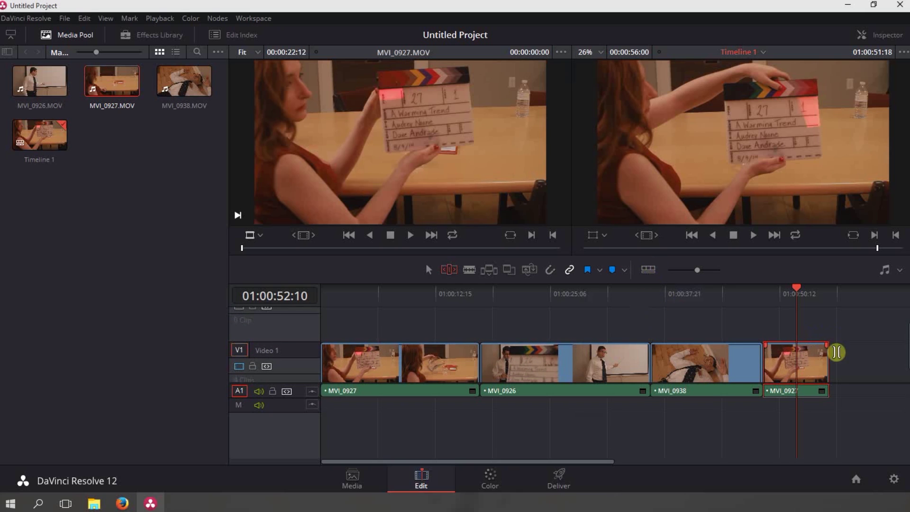
pyautogui.hotkey('alt', 'Tab')
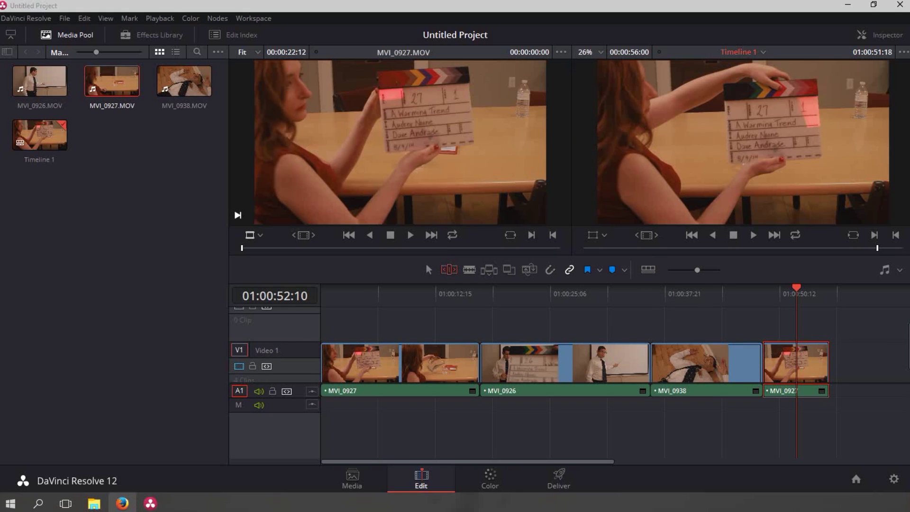
pyautogui.hotkey('alt', 'Tab')
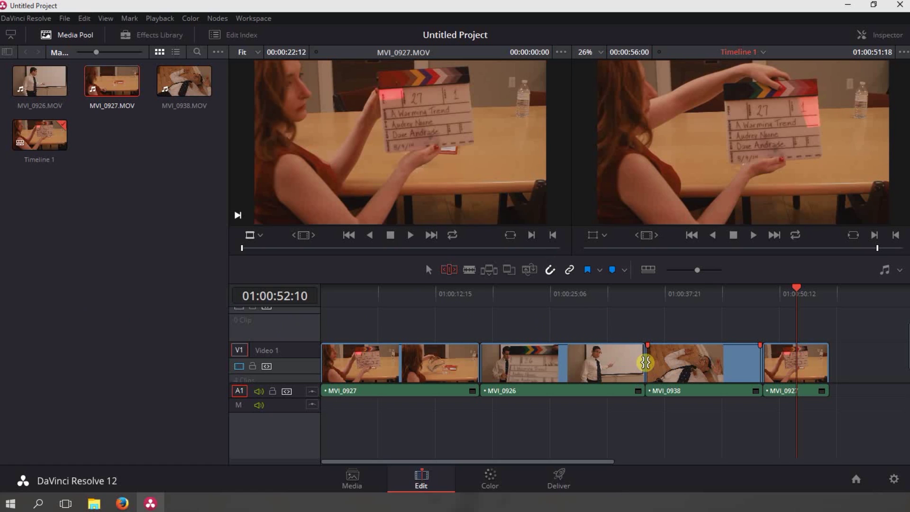
# Step: Roll the cut between MVI_0926 and MVI_0938 slightly later, and ripple trim MVI_0926's end back to about 28 seconds and out to about 32 seconds
pyautogui.moveTo(647, 362)
pyautogui.mouseDown()
pyautogui.moveTo(617, 365)
pyautogui.moveTo(700, 365)
pyautogui.moveTo(653, 365)
pyautogui.mouseUp()
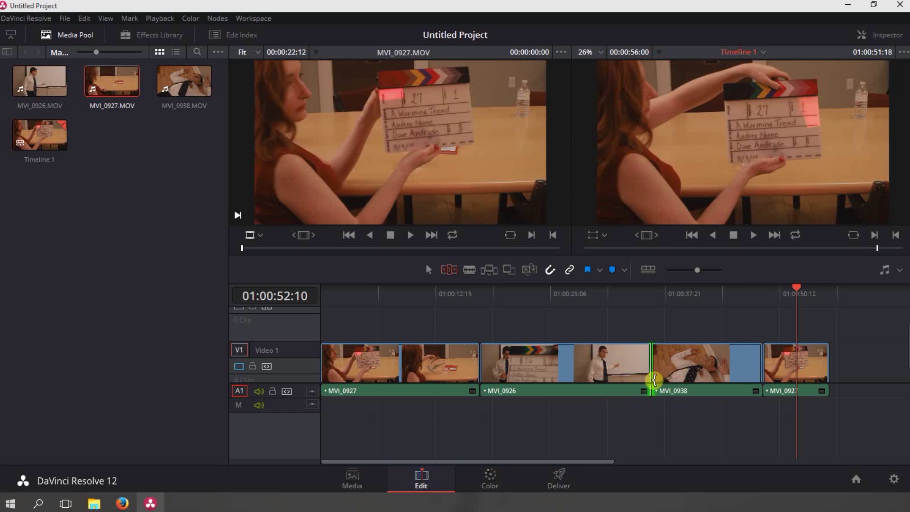
pyautogui.click(647, 378)
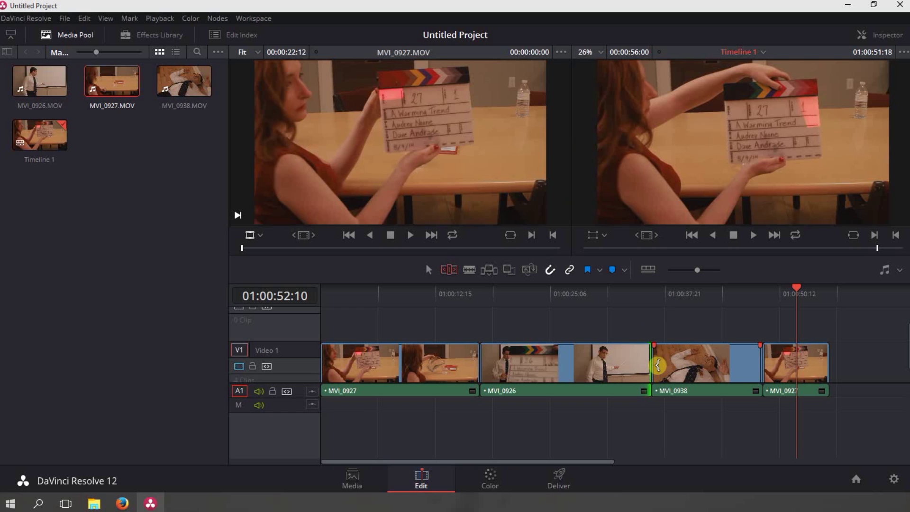
pyautogui.moveTo(644, 365); pyautogui.dragTo(572, 374)
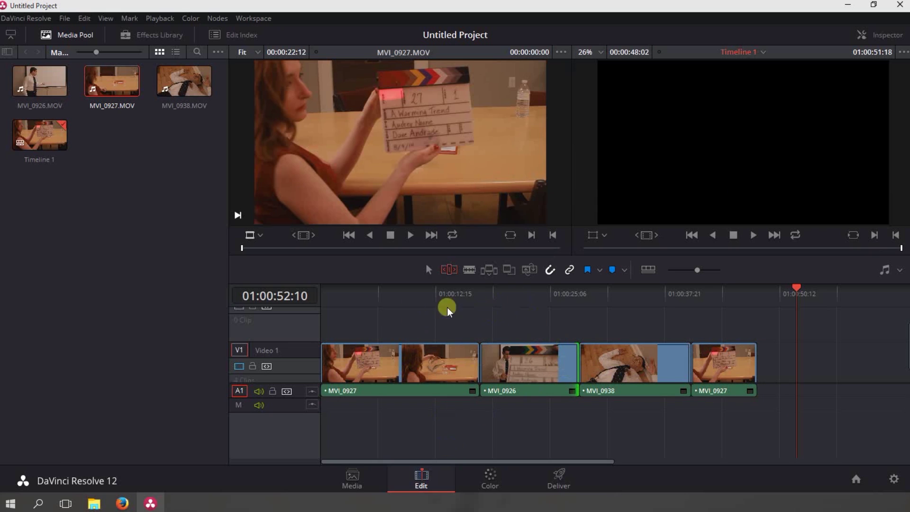
pyautogui.moveTo(574, 364); pyautogui.dragTo(614, 379)
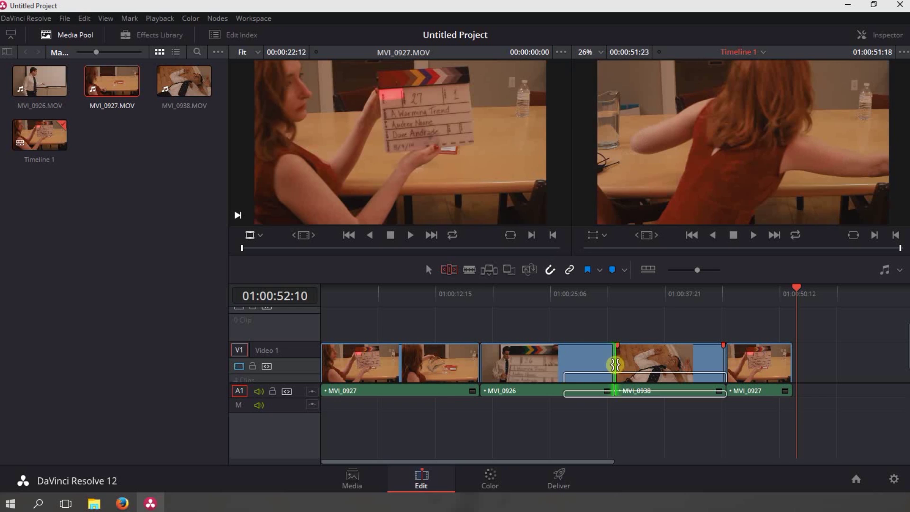
# Step: Roll the cut between MVI_0926 and MVI_0938 out to about 38 seconds, and ripple trim MVI_0926's end back to about 34 seconds
pyautogui.moveTo(611, 365); pyautogui.dragTo(631, 369)
pyautogui.moveTo(635, 369); pyautogui.dragTo(669, 370)
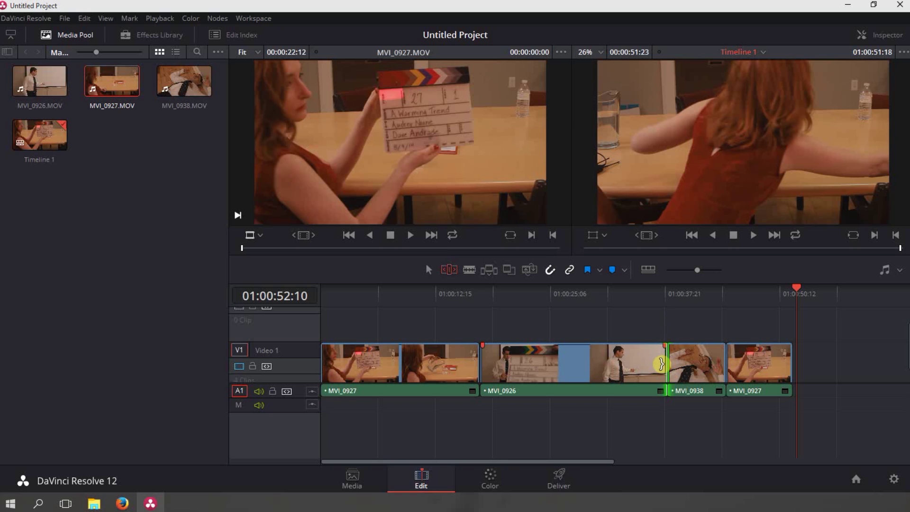
pyautogui.moveTo(662, 363); pyautogui.dragTo(617, 361)
# Step: Try trimming the end of MVI_0926 in Selection mode, and return to Trim Edit mode
pyautogui.click(428, 271)
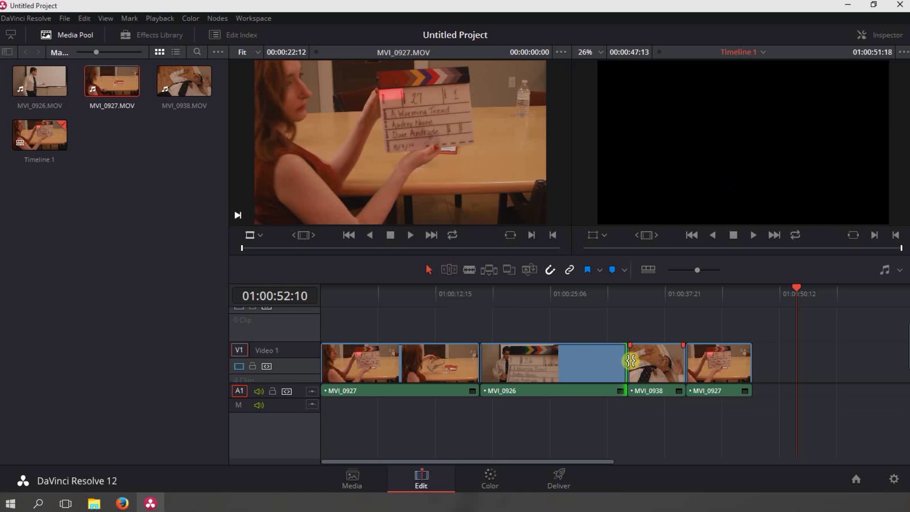
pyautogui.moveTo(623, 363)
pyautogui.mouseDown()
pyautogui.moveTo(553, 370)
pyautogui.moveTo(617, 377)
pyautogui.mouseUp()
pyautogui.click(454, 271)
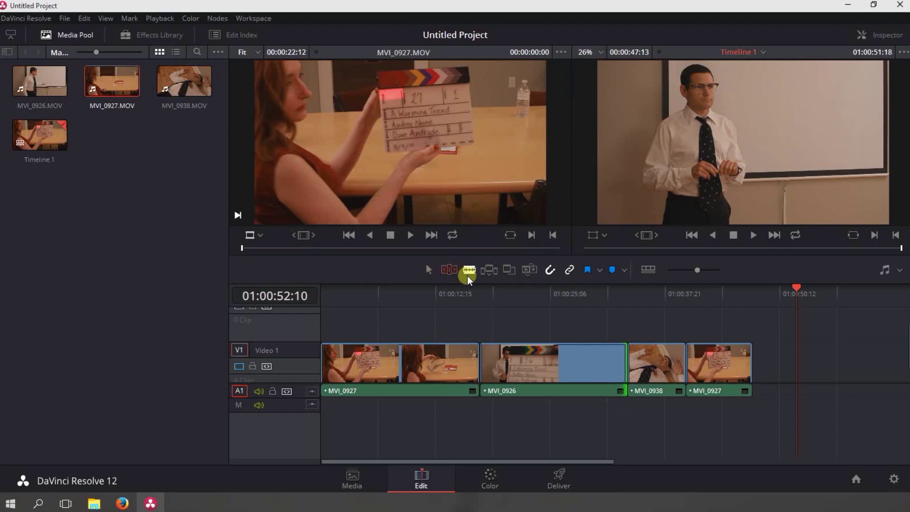
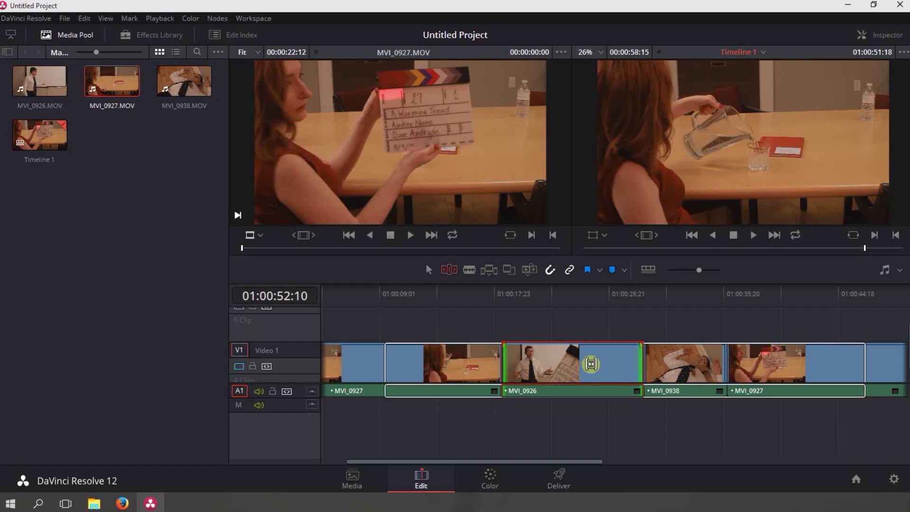
# Step: Slip the footage inside MVI_0926 earlier and later while keeping the clip's position and length on the timeline
pyautogui.moveTo(591, 365)
pyautogui.mouseDown()
pyautogui.moveTo(565, 368)
pyautogui.moveTo(620, 368)
pyautogui.moveTo(559, 368)
pyautogui.moveTo(586, 370)
pyautogui.mouseUp()
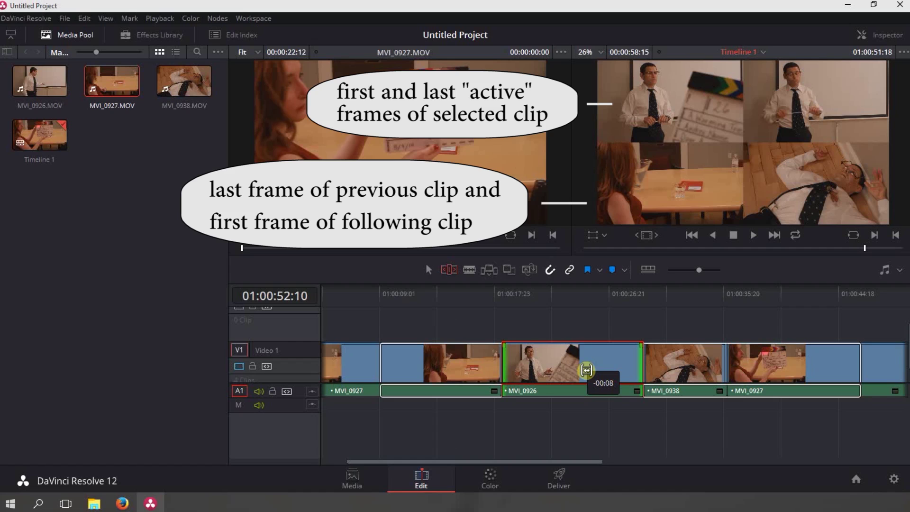
pyautogui.moveTo(586, 370); pyautogui.dragTo(606, 383)
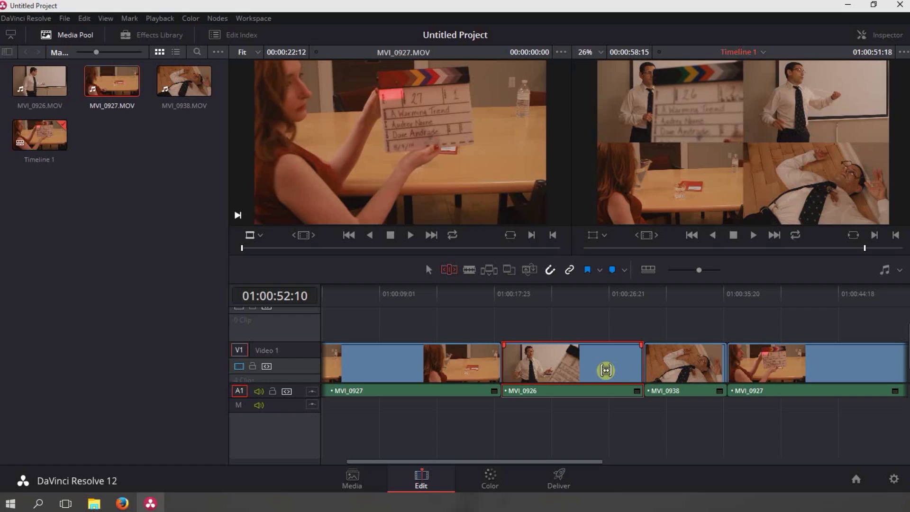
pyautogui.moveTo(606, 370); pyautogui.dragTo(498, 371)
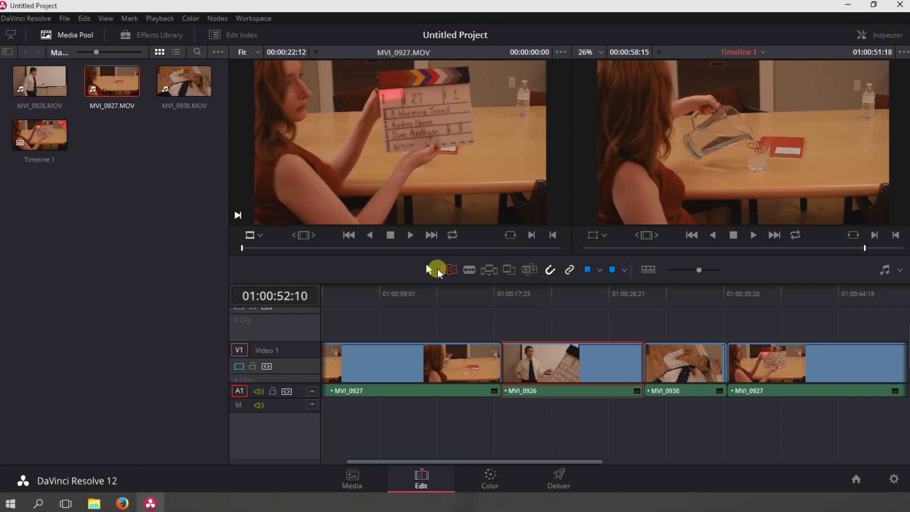
# Step: Move the playhead to 01:00:21:13, and slide MVI_0926 about 01:23 earlier between its neighbours and back to about its starting position
pyautogui.click(525, 309)
pyautogui.moveTo(523, 291); pyautogui.dragTo(678, 371)
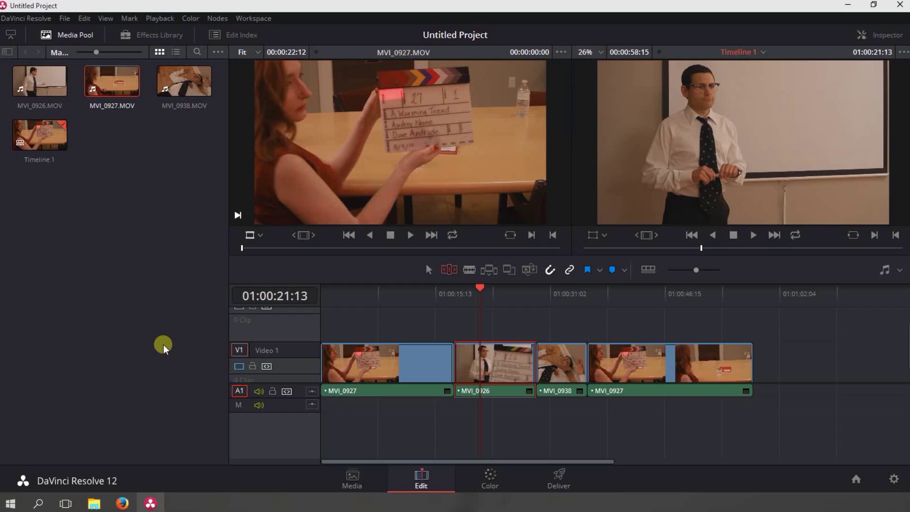
pyautogui.click(240, 351)
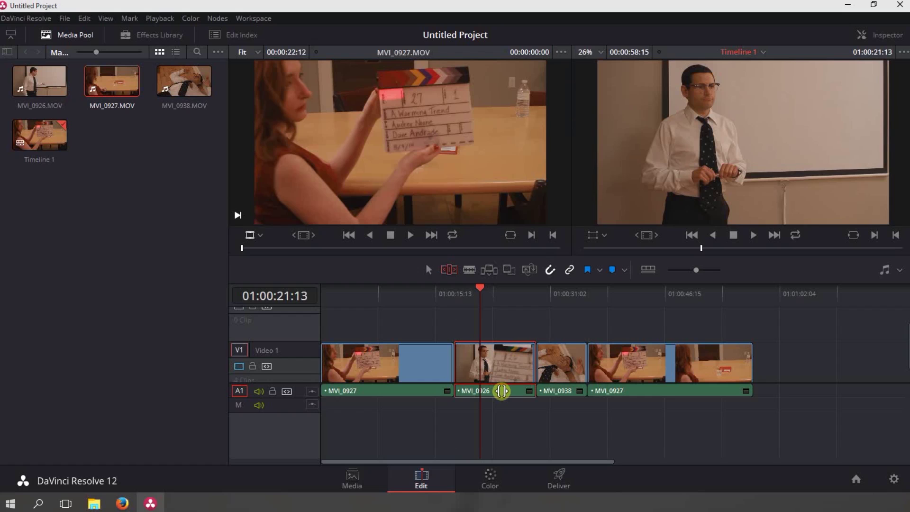
pyautogui.moveTo(502, 390)
pyautogui.mouseDown()
pyautogui.moveTo(494, 394)
pyautogui.moveTo(516, 394)
pyautogui.moveTo(485, 396)
pyautogui.moveTo(499, 399)
pyautogui.mouseUp()
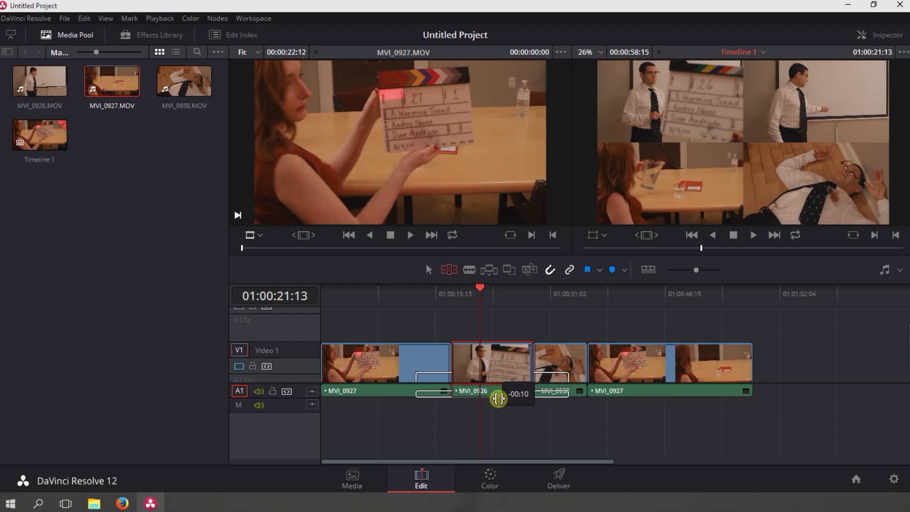
pyautogui.moveTo(499, 398); pyautogui.dragTo(487, 401)
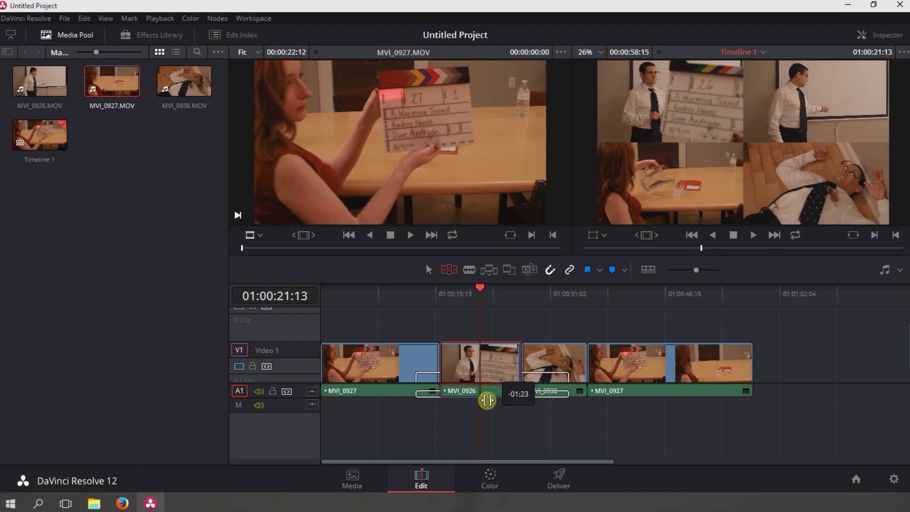
pyautogui.moveTo(488, 400)
pyautogui.mouseDown()
pyautogui.moveTo(518, 393)
pyautogui.moveTo(493, 394)
pyautogui.mouseUp()
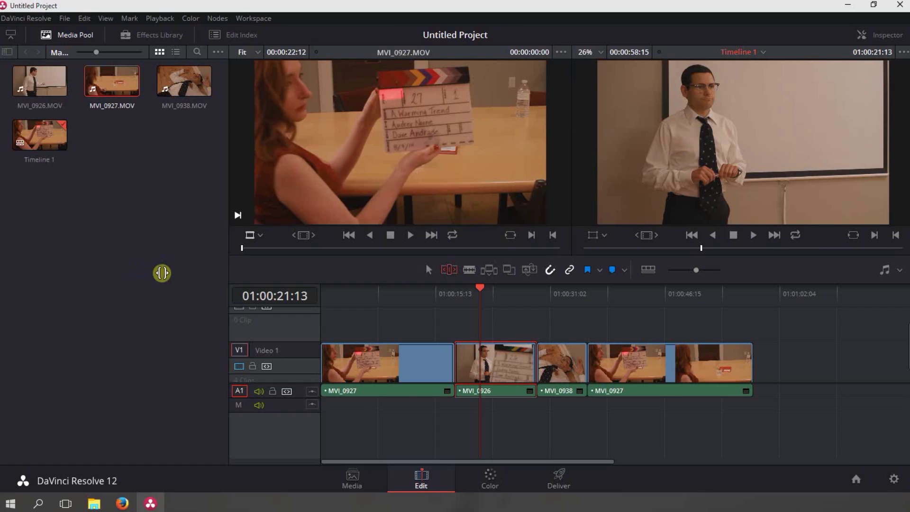
# Step: Increase the video track height a little further in the timeline view options
pyautogui.click(648, 270)
pyautogui.moveTo(646, 393); pyautogui.dragTo(662, 394)
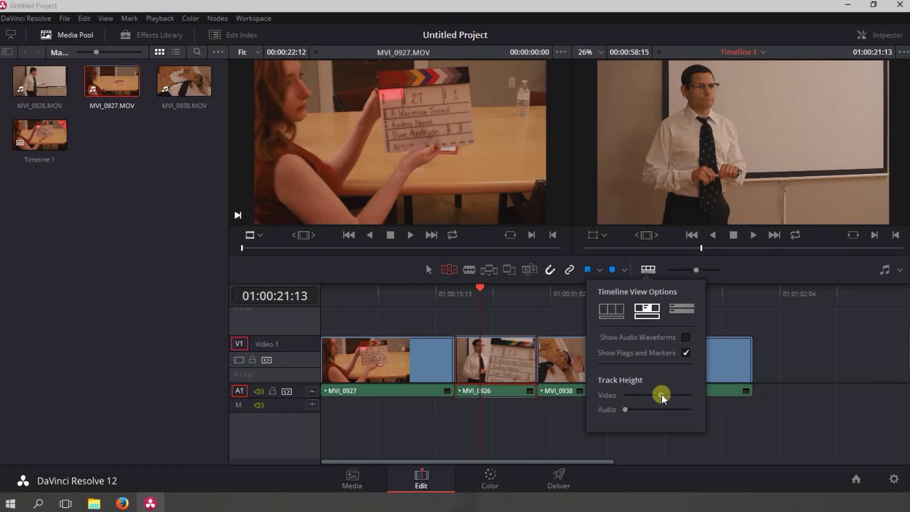
pyautogui.click(649, 270)
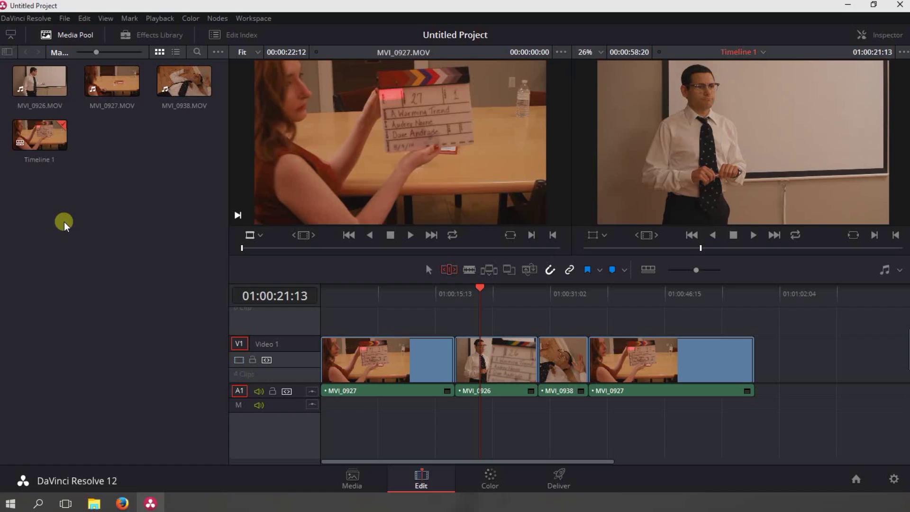
# Step: Select the edit points around MVI_0938, roll its cut with MVI_0926 slightly earlier, and ripple extend MVI_0926's end by about 20 frames
pyautogui.click(539, 361)
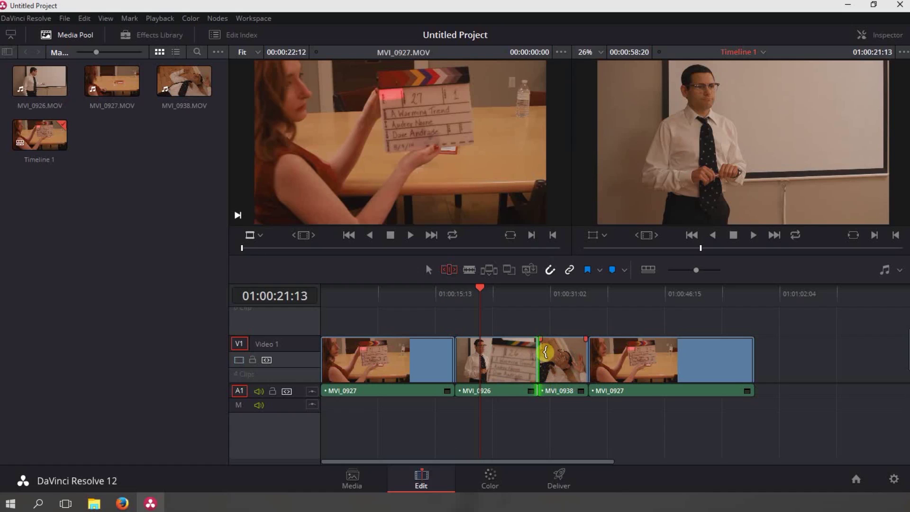
pyautogui.click(542, 359)
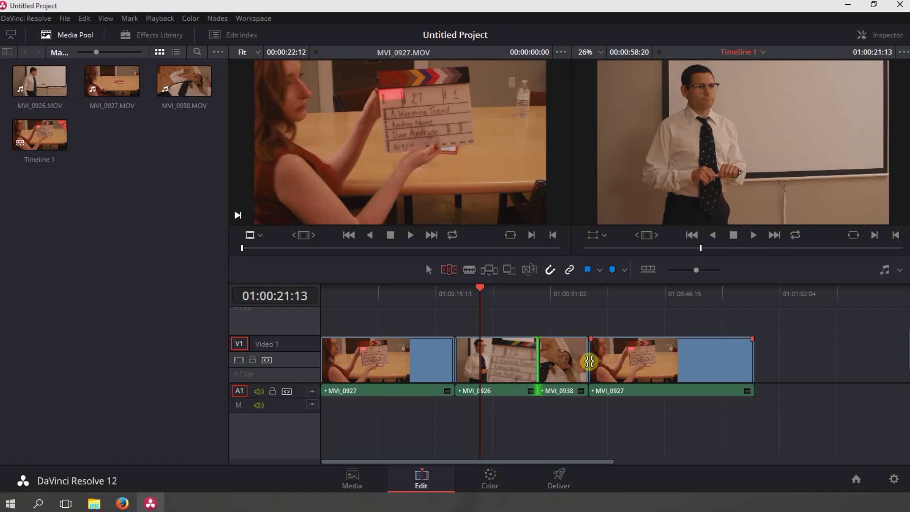
pyautogui.click(591, 361)
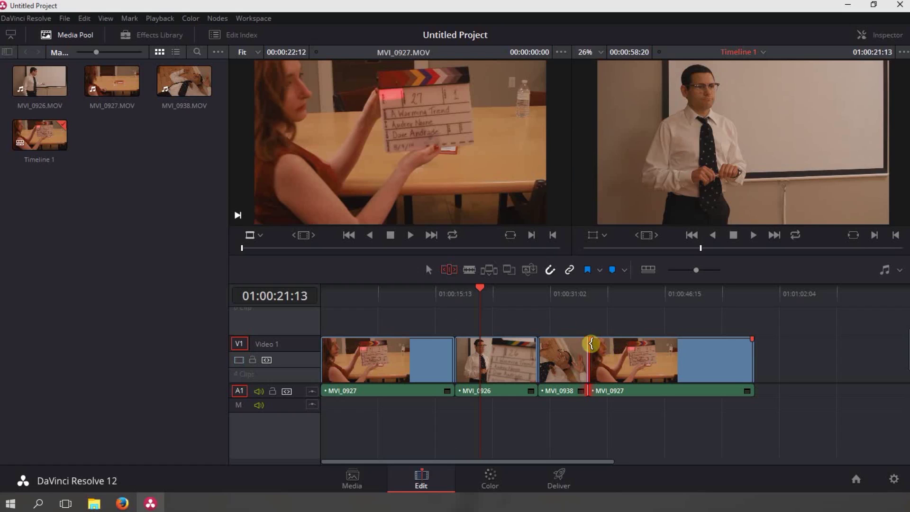
pyautogui.moveTo(539, 362); pyautogui.dragTo(539, 361)
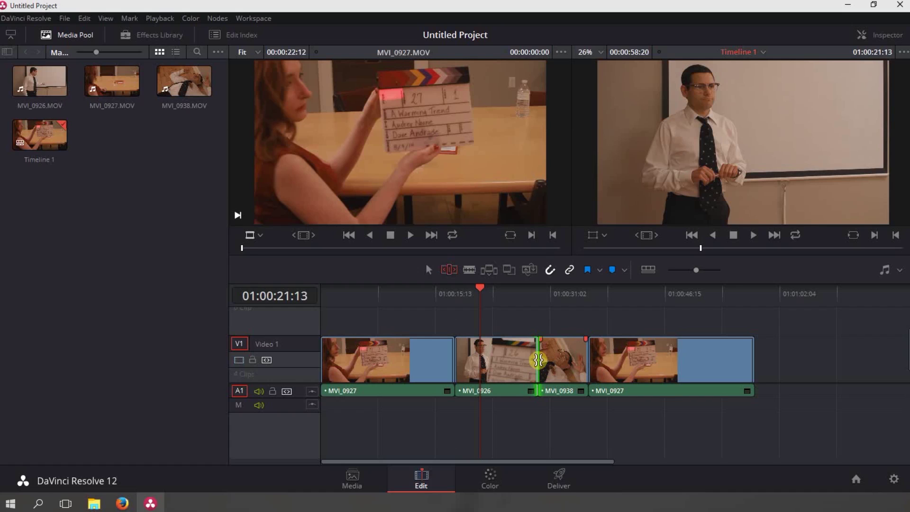
pyautogui.moveTo(538, 361)
pyautogui.mouseDown()
pyautogui.moveTo(559, 364)
pyautogui.moveTo(525, 363)
pyautogui.moveTo(544, 362)
pyautogui.moveTo(535, 364)
pyautogui.mouseUp()
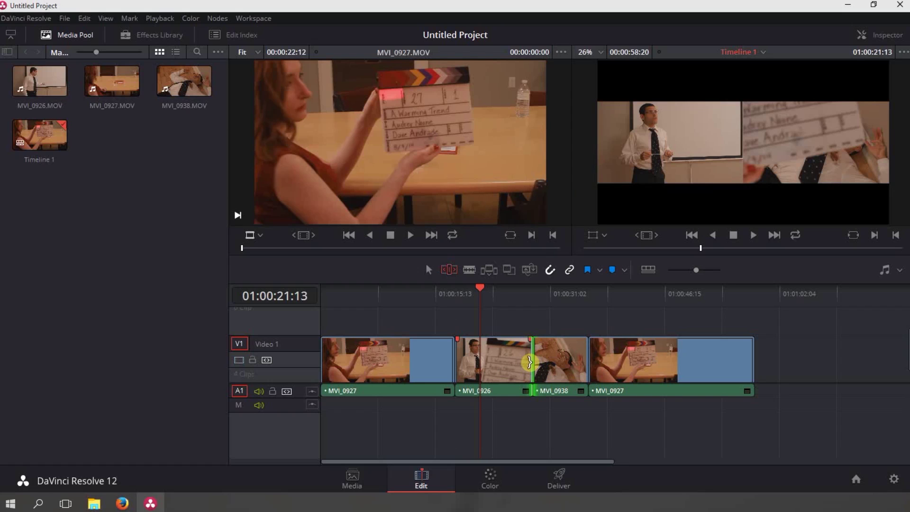
pyautogui.moveTo(530, 362)
pyautogui.mouseDown()
pyautogui.moveTo(498, 365)
pyautogui.moveTo(538, 369)
pyautogui.mouseUp()
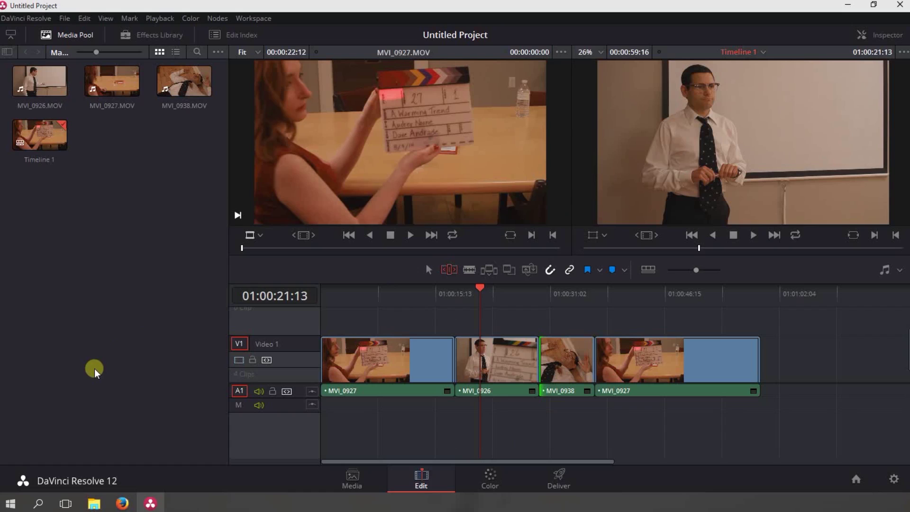
# Step: Trim MVI_0938's end earlier in selection mode so a gap opens before the next clip, and undo the trim
pyautogui.click(428, 268)
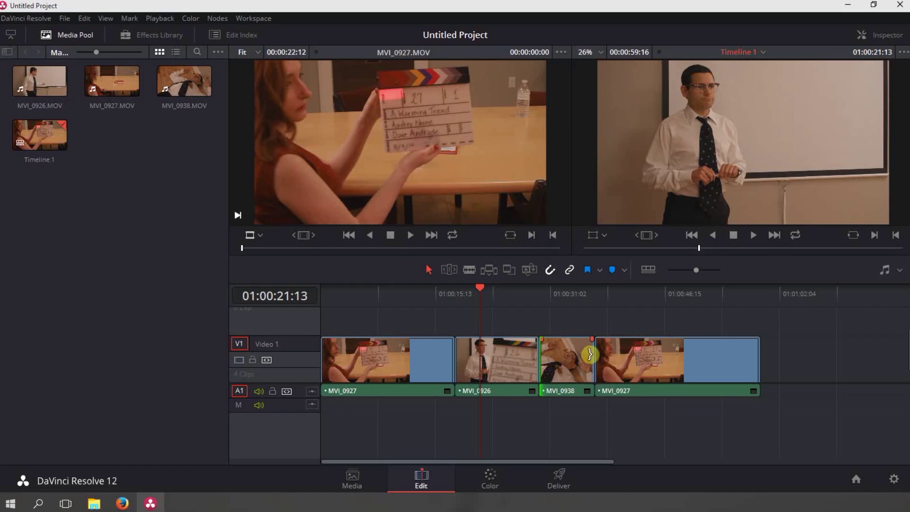
pyautogui.moveTo(593, 359)
pyautogui.mouseDown()
pyautogui.moveTo(560, 362)
pyautogui.moveTo(581, 363)
pyautogui.mouseUp()
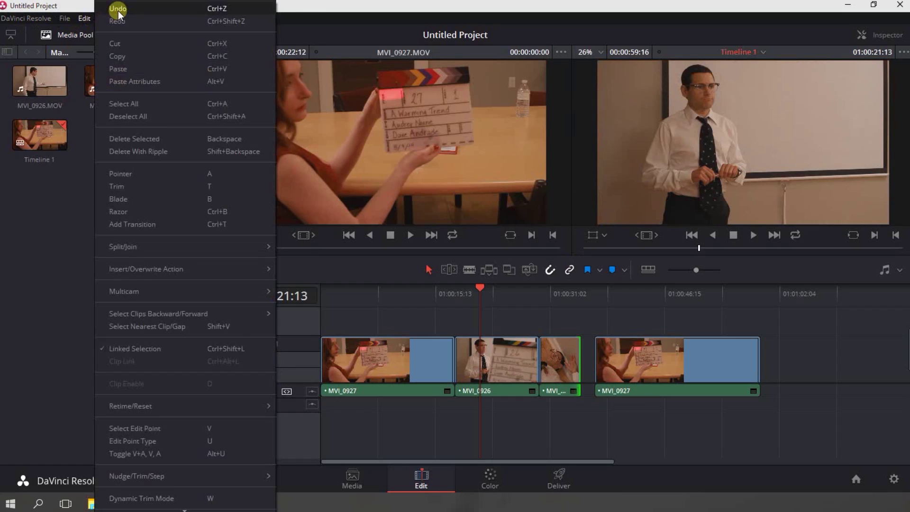
pyautogui.click(627, 463)
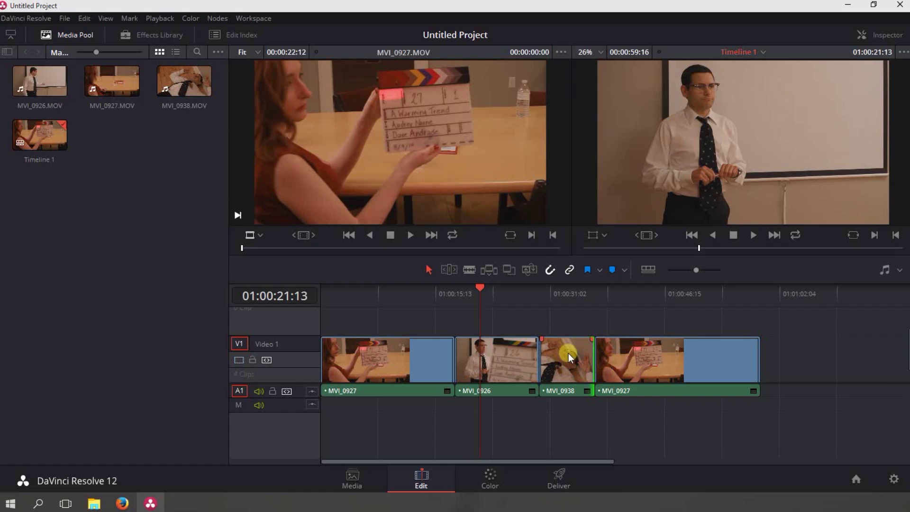
# Step: In trim mode, slip the footage inside MVI_0938, and slide the clip about 06:03 later between MVI_0926 and MVI_0927
pyautogui.click(449, 270)
pyautogui.moveTo(567, 361)
pyautogui.mouseDown()
pyautogui.moveTo(554, 363)
pyautogui.moveTo(583, 365)
pyautogui.moveTo(560, 367)
pyautogui.moveTo(574, 369)
pyautogui.mouseUp()
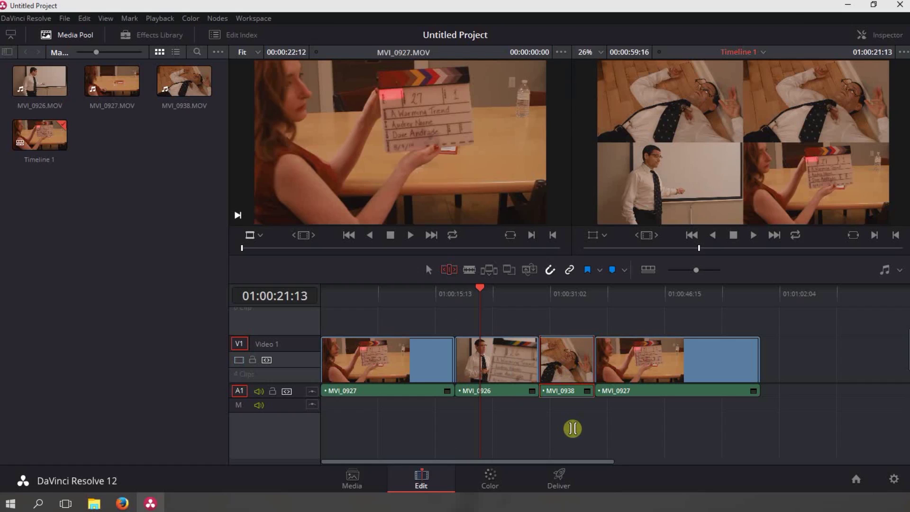
pyautogui.moveTo(568, 391); pyautogui.dragTo(565, 386)
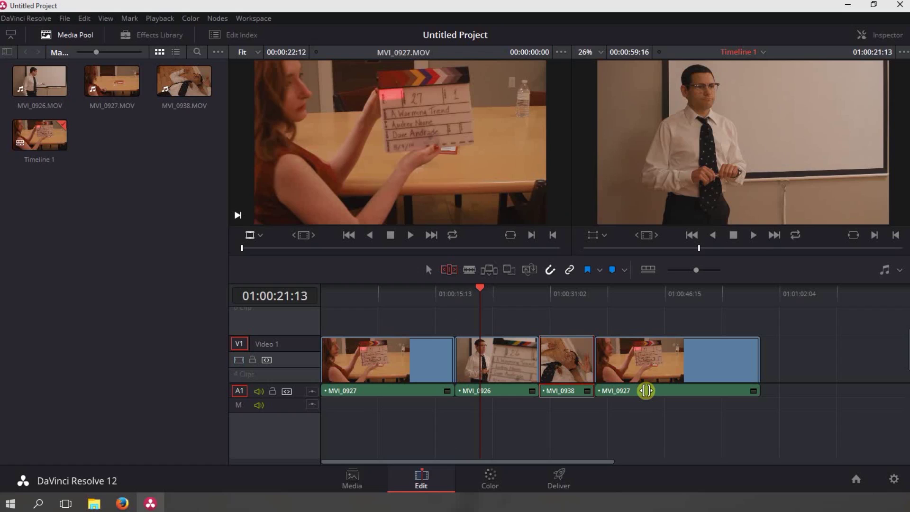
pyautogui.moveTo(571, 392); pyautogui.dragTo(610, 401)
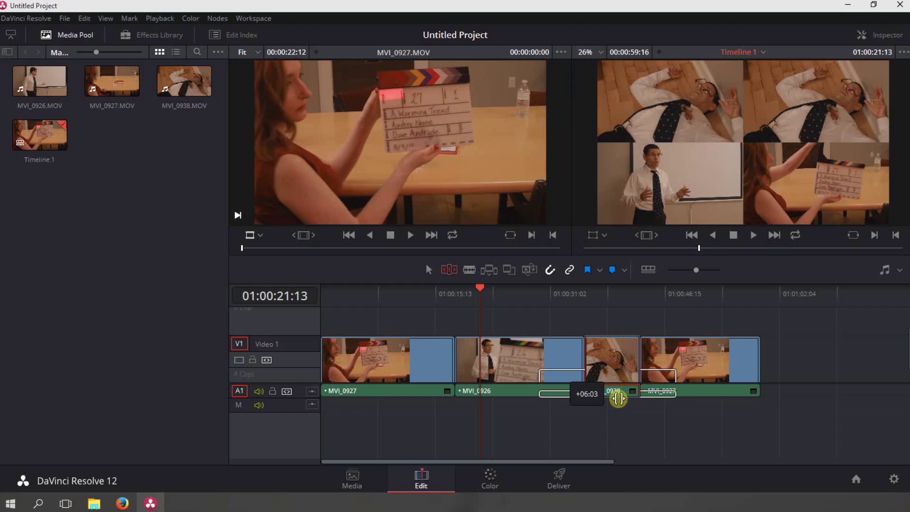
pyautogui.moveTo(624, 396)
pyautogui.mouseDown()
pyautogui.moveTo(601, 392)
pyautogui.moveTo(617, 392)
pyautogui.mouseUp()
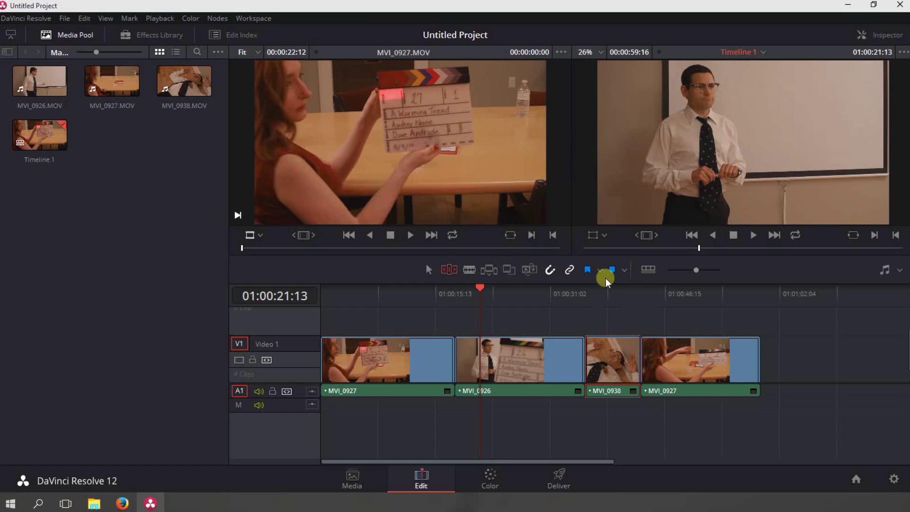
# Step: Add a blue marker to MVI_0938 at 01:00:38:06 and enter a short example note for it
pyautogui.moveTo(479, 286); pyautogui.dragTo(605, 297)
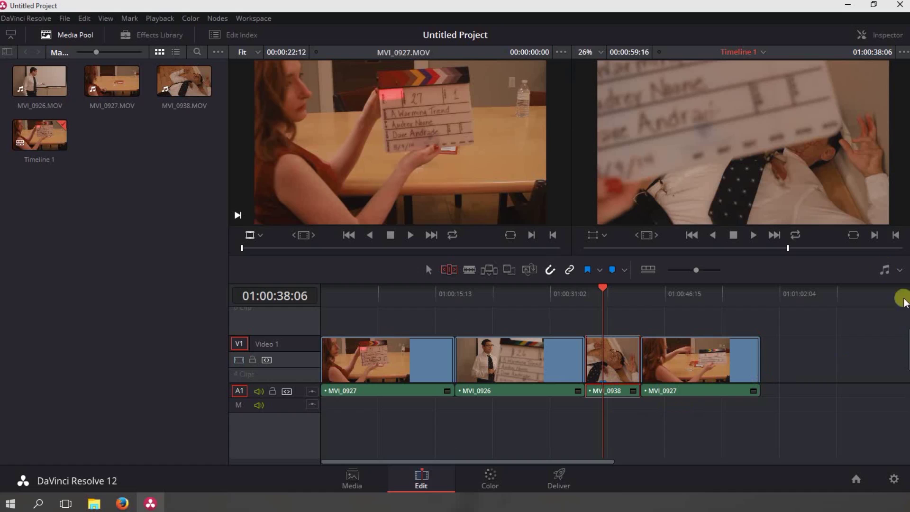
pyautogui.scroll(-1, 908, 351)
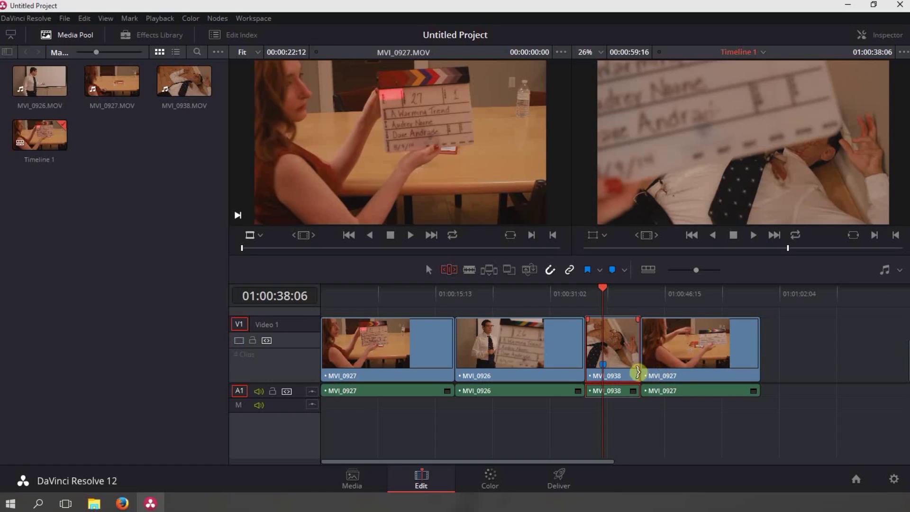
pyautogui.moveTo(604, 287); pyautogui.dragTo(586, 287)
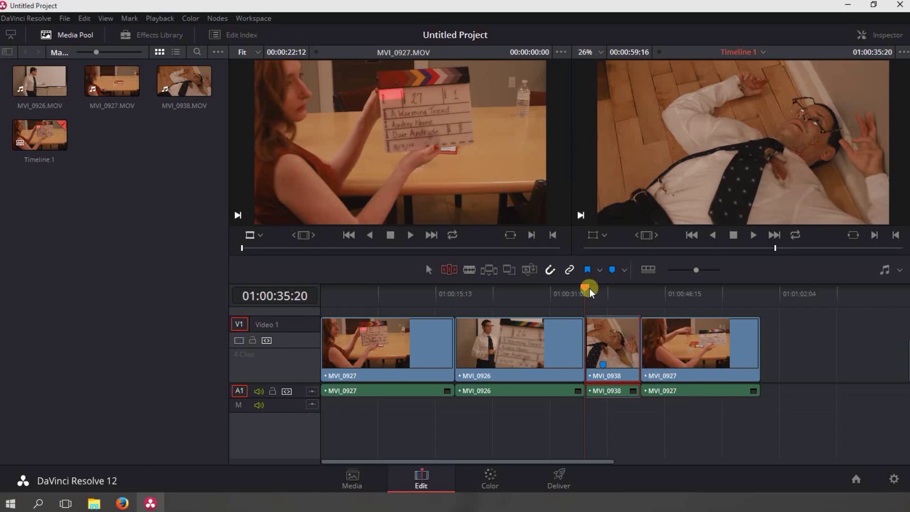
pyautogui.click(606, 366)
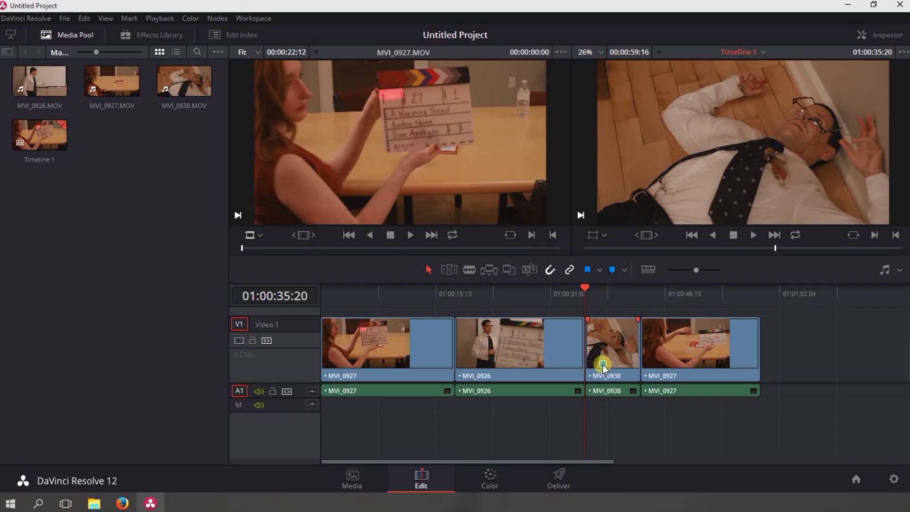
pyautogui.doubleClick(603, 364)
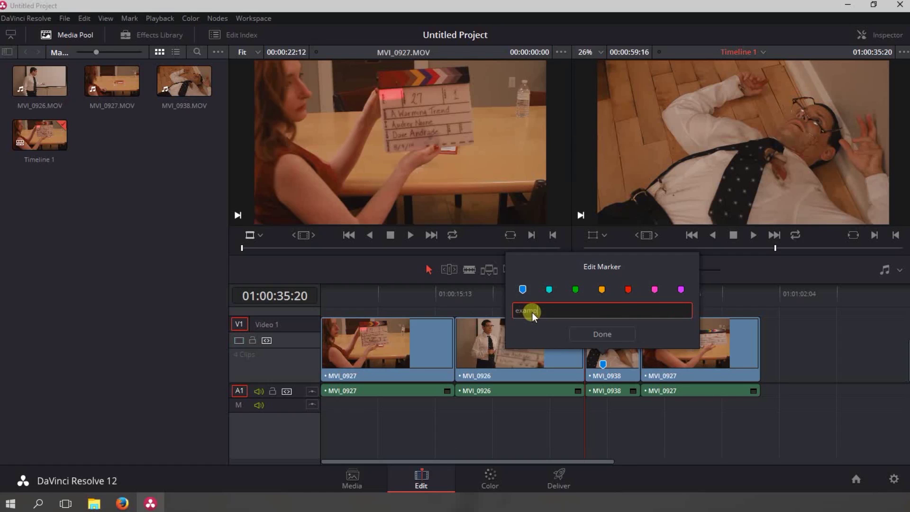
pyautogui.press('Return')
# Step: Turn on Dynamic Trim and roll the cut between MVI_0926 and MVI_0938 earlier to about 01:00:33:18
pyautogui.click(506, 288)
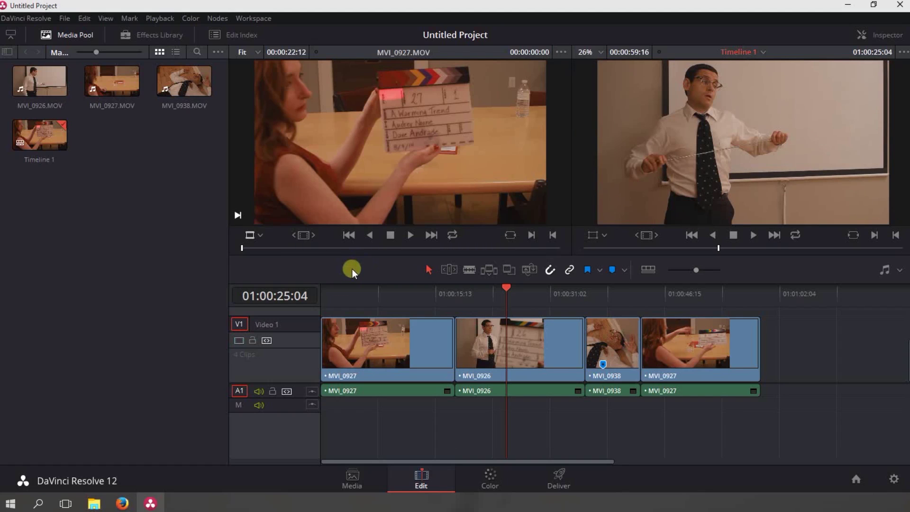
pyautogui.press('w')
pyautogui.press('t')
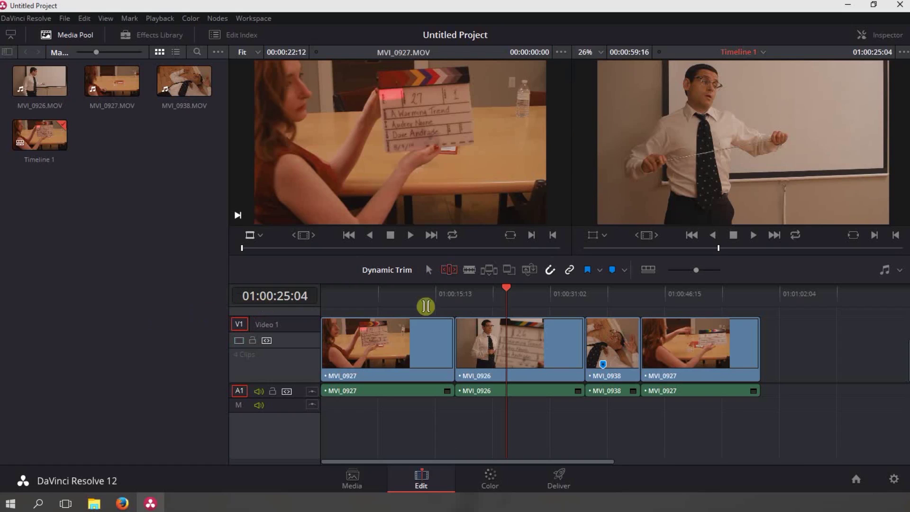
pyautogui.click(585, 351)
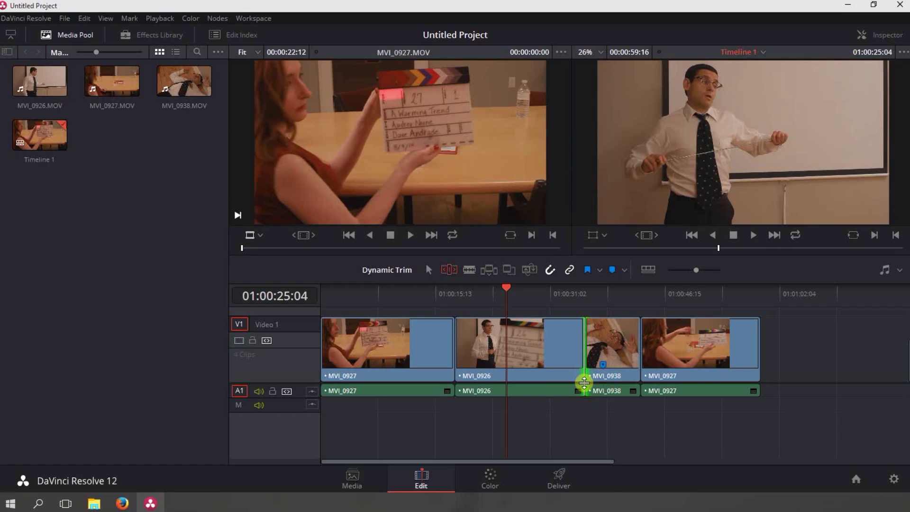
pyautogui.moveTo(585, 383); pyautogui.dragTo(584, 383)
pyautogui.hotkey('shift', ',')
pyautogui.hotkey('shift', ',')
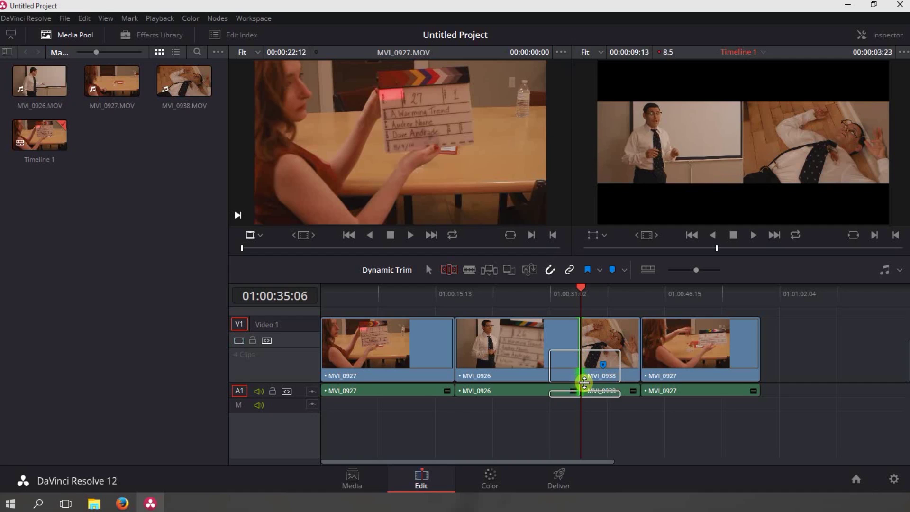
pyautogui.hotkey('shift', ',')
pyautogui.hotkey('shift', ',')
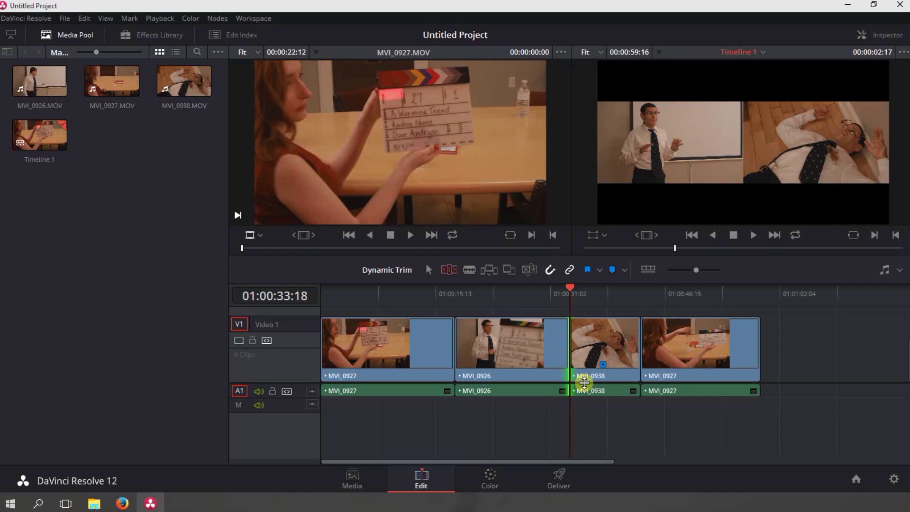
# Step: Roll the cut between MVI_0926 and MVI_0938 later again, to slightly past 01:00:35:07
pyautogui.press('.')
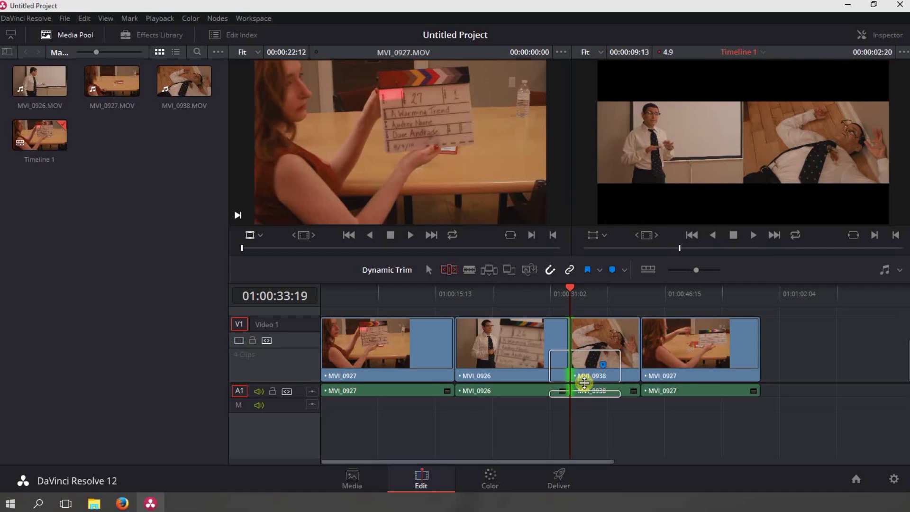
pyautogui.hotkey('shift', '.')
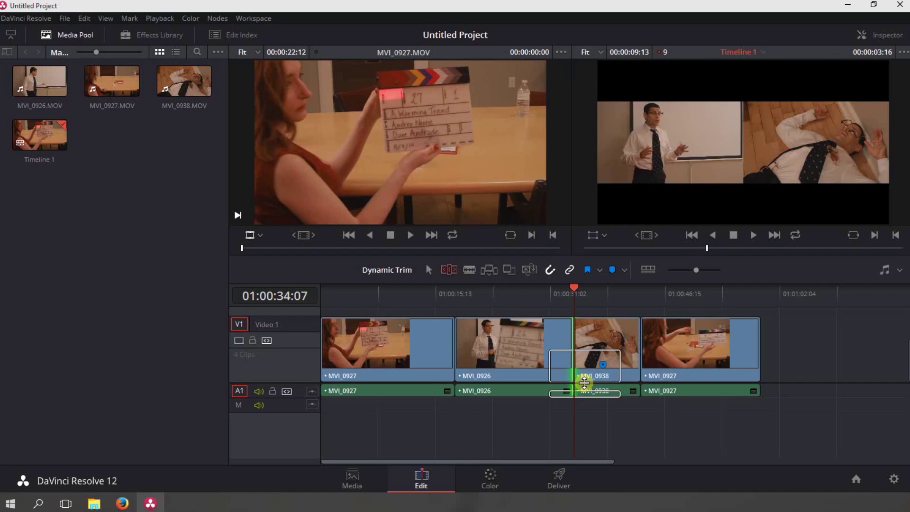
pyautogui.hotkey('shift', '.')
pyautogui.hotkey('shift', '.')
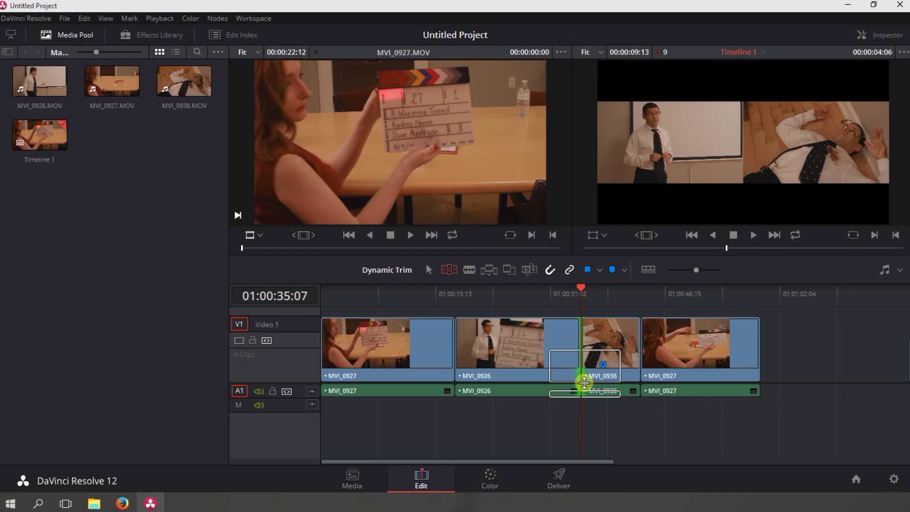
pyautogui.hotkey('shift', '.')
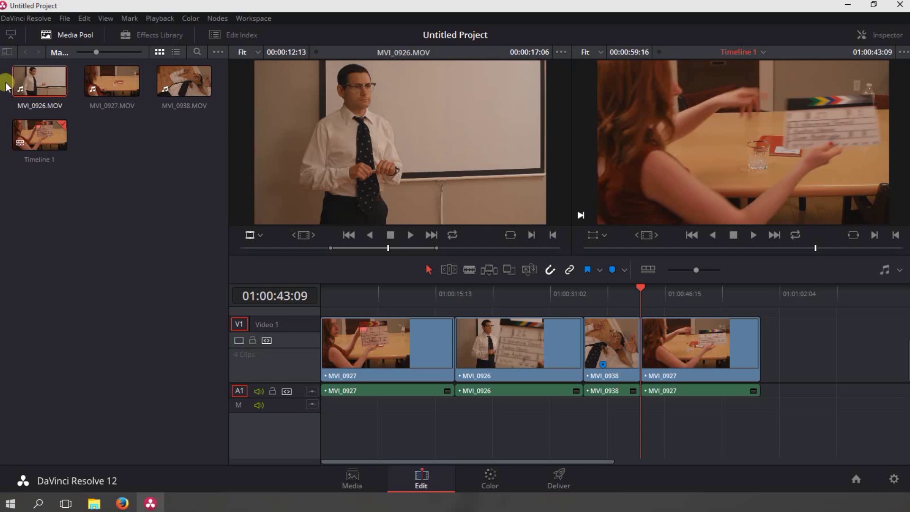
# Step: Overwrite the last MVI_0927 clip with the marked part of MVI_0926 at 01:00:43:09, and undo the overwrite
pyautogui.moveTo(440, 133); pyautogui.dragTo(866, 115)
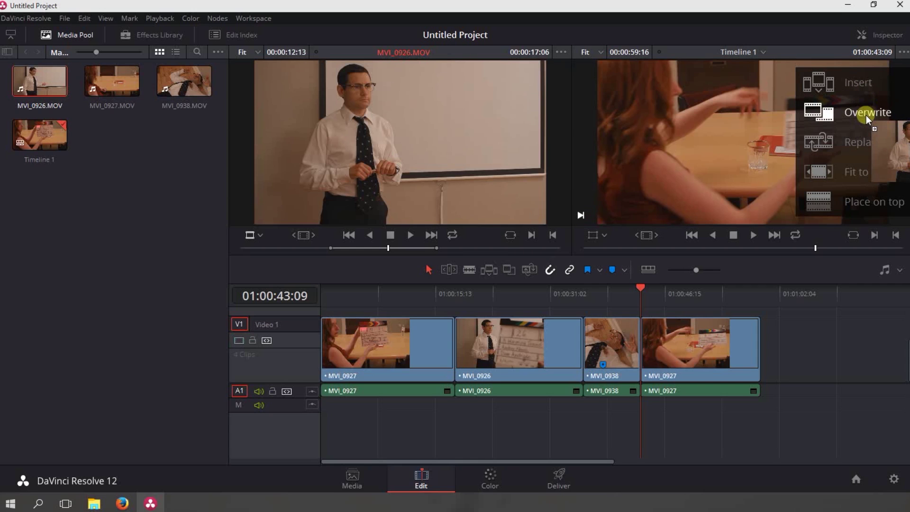
pyautogui.moveTo(866, 115); pyautogui.dragTo(858, 115)
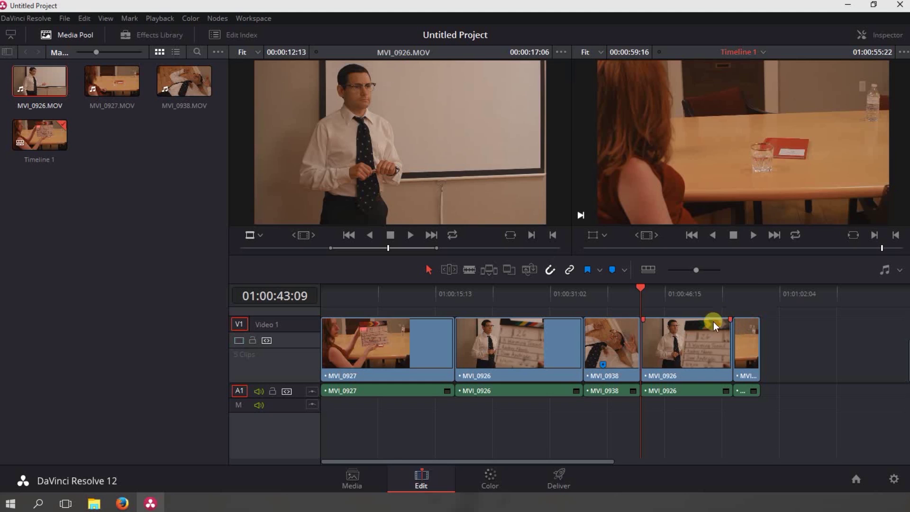
pyautogui.click(60, 19)
pyautogui.click(107, 11)
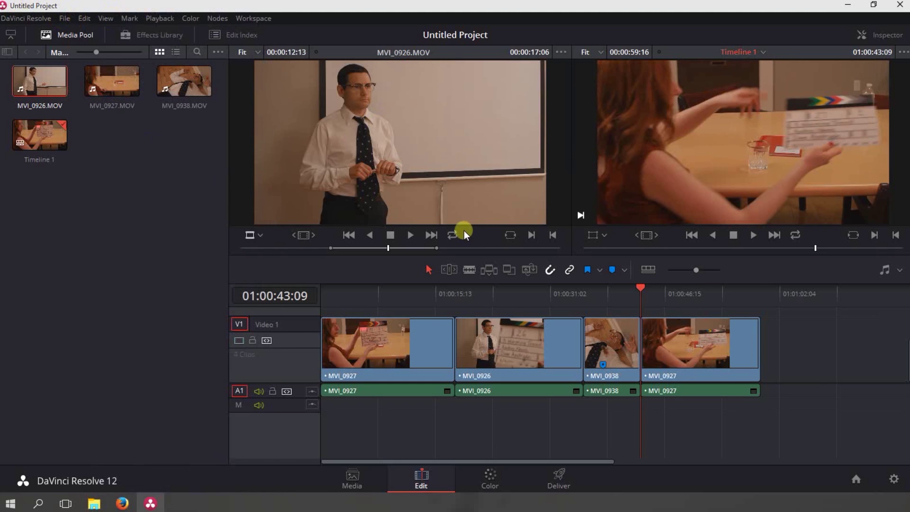
# Step: Insert the marked part of MVI_0926 before the last MVI_0927 clip at 01:00:43:09, and undo the insert
pyautogui.moveTo(436, 130); pyautogui.dragTo(848, 86)
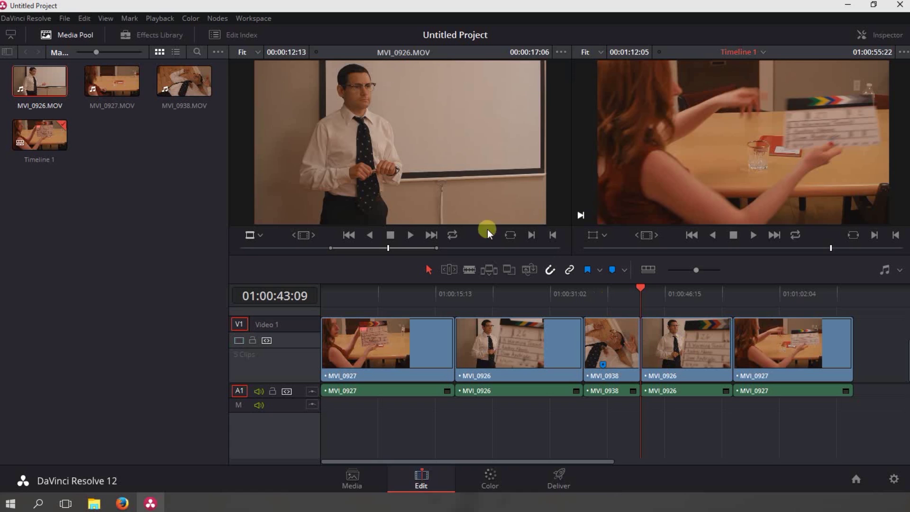
pyautogui.click(85, 18)
pyautogui.click(118, 22)
pyautogui.hotkey('ctrl', 'shift', 'z')
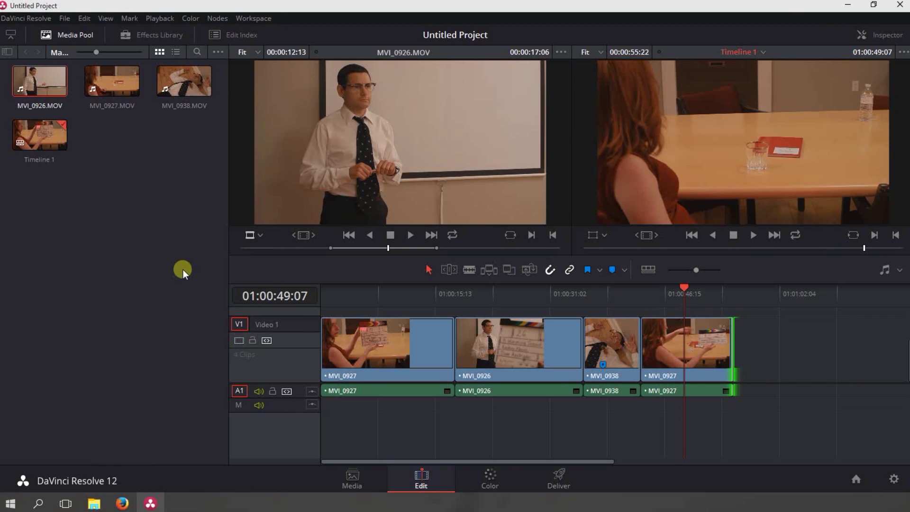
# Step: Replace the last MVI_0927 clip with MVI_0926 at the 01:00:49:07 playhead, and extend the new clip's end
pyautogui.moveTo(471, 177); pyautogui.dragTo(877, 144)
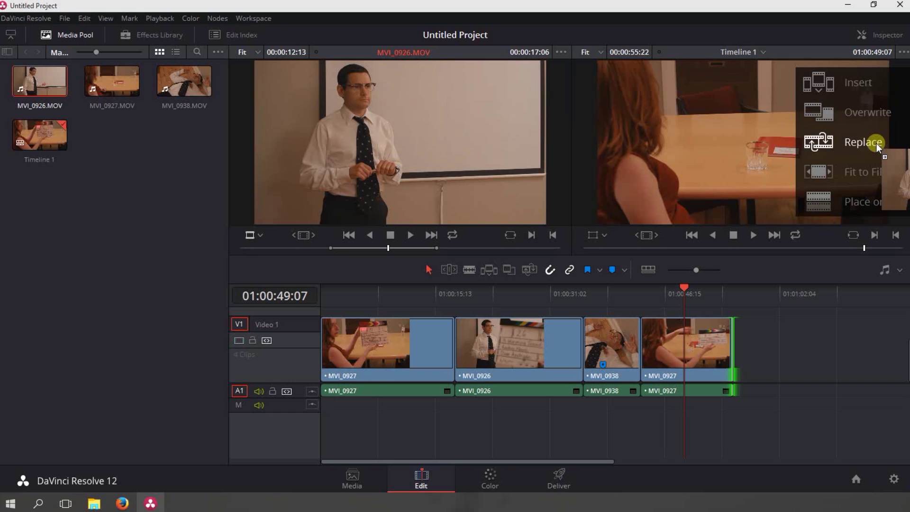
pyautogui.moveTo(877, 143); pyautogui.dragTo(877, 143)
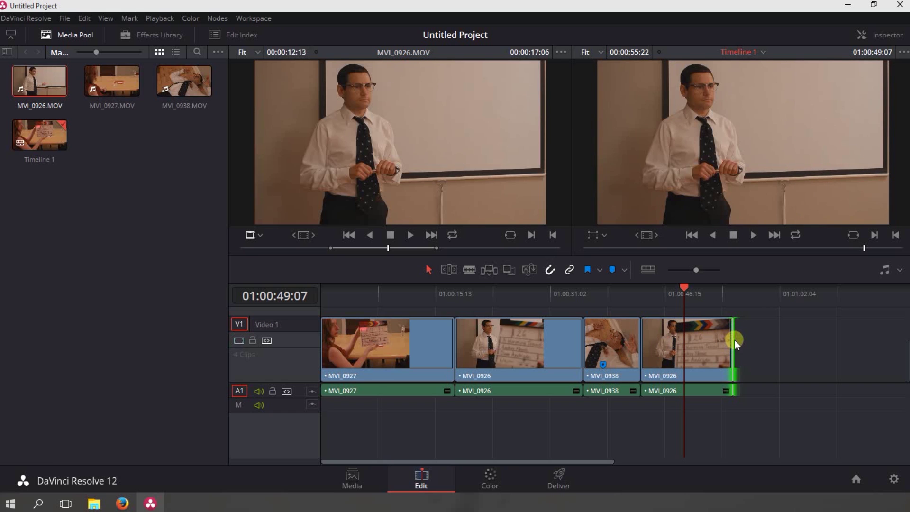
pyautogui.moveTo(733, 337); pyautogui.dragTo(763, 337)
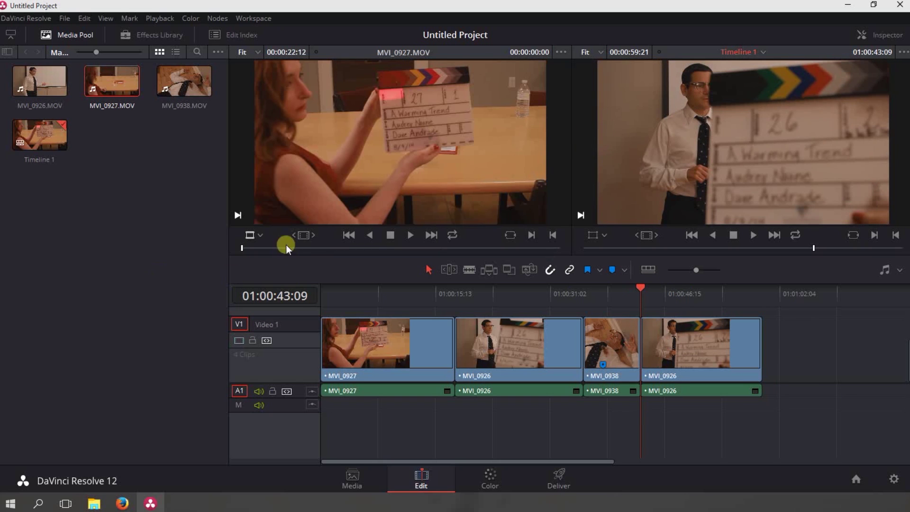
# Step: Replace the last MVI_0926 clip with MVI_0927 at 01:00:43:09
pyautogui.moveTo(451, 127); pyautogui.dragTo(858, 142)
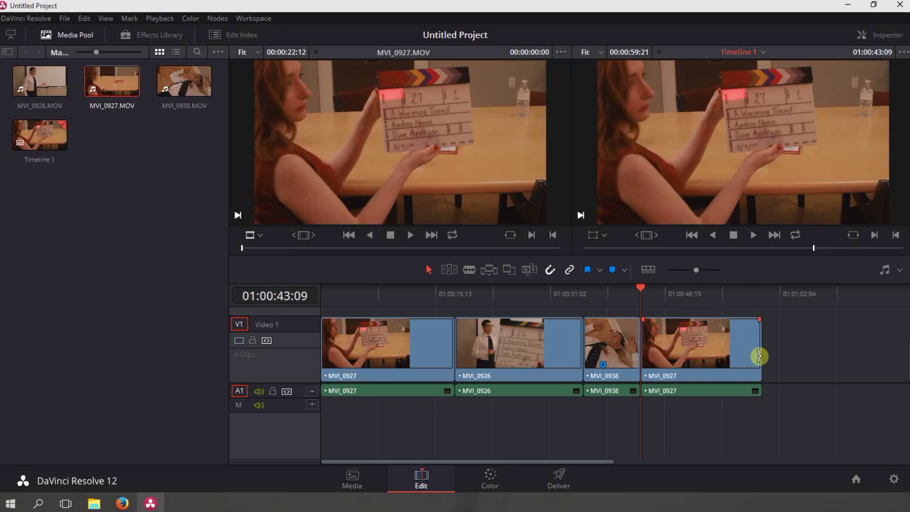
pyautogui.hotkey('ctrl', 'z')
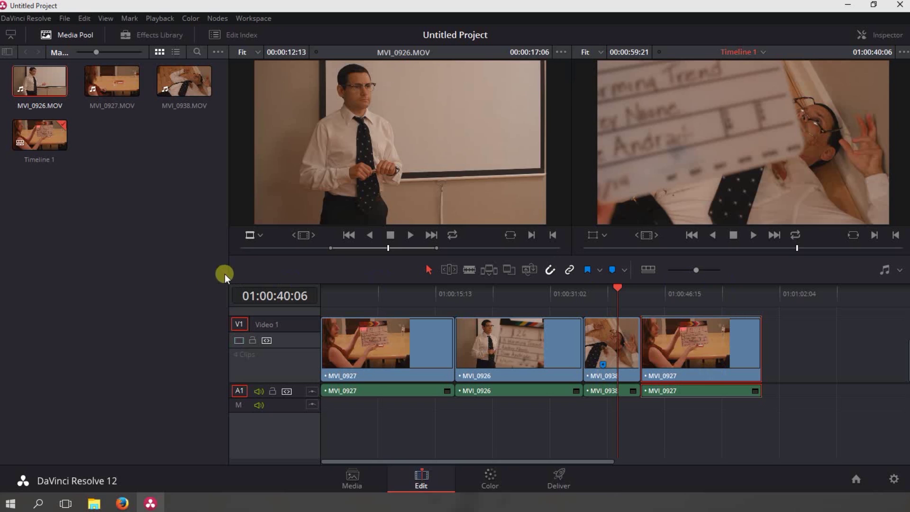
# Step: Reduce the video track height in the timeline view options
pyautogui.click(648, 269)
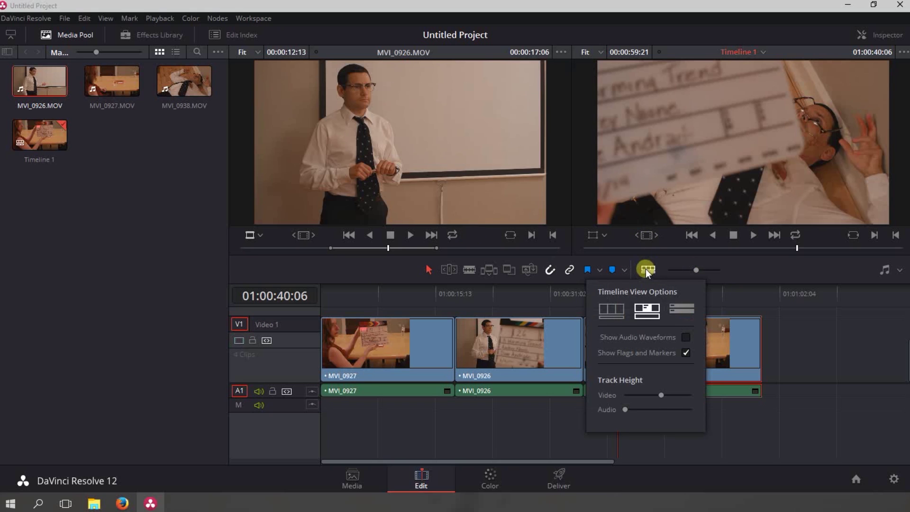
pyautogui.moveTo(666, 394); pyautogui.dragTo(632, 400)
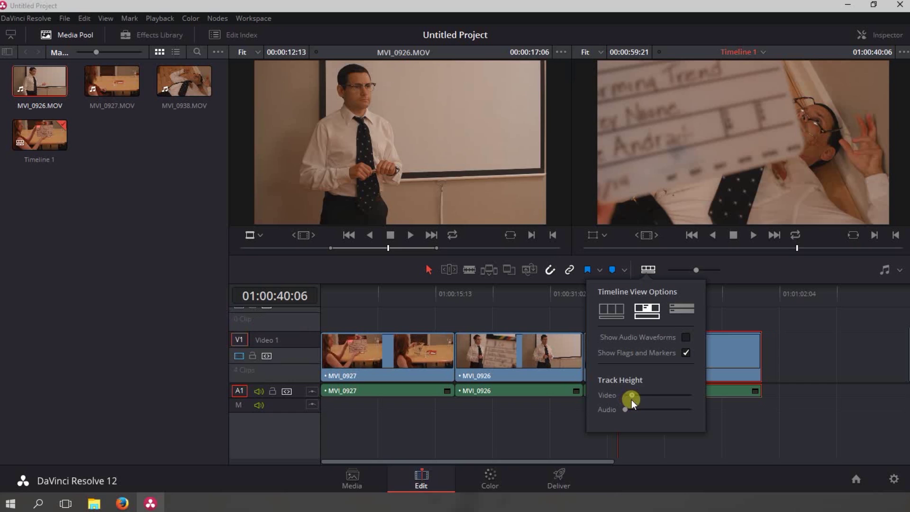
pyautogui.click(133, 267)
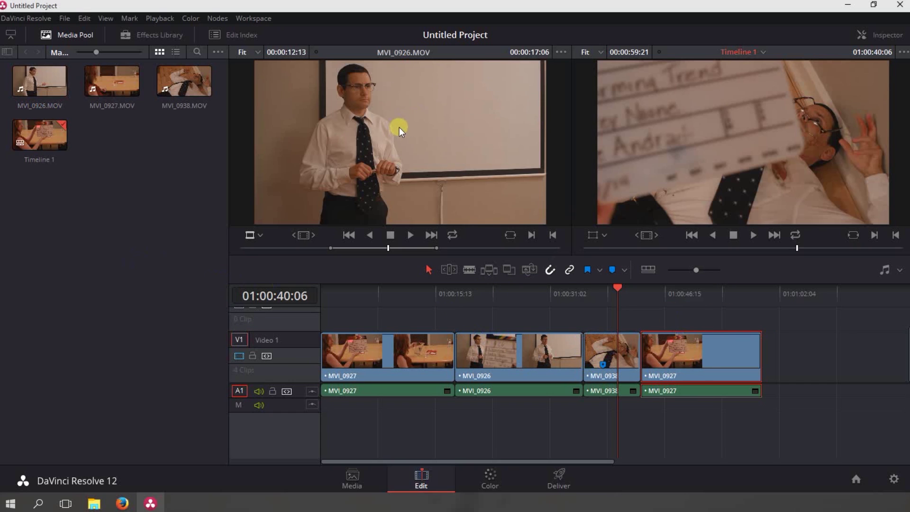
# Step: Place MVI_0926 on top of the last MVI_0927 clip at 01:00:43:09
pyautogui.moveTo(619, 289); pyautogui.dragTo(653, 325)
pyautogui.moveTo(397, 137); pyautogui.dragTo(856, 203)
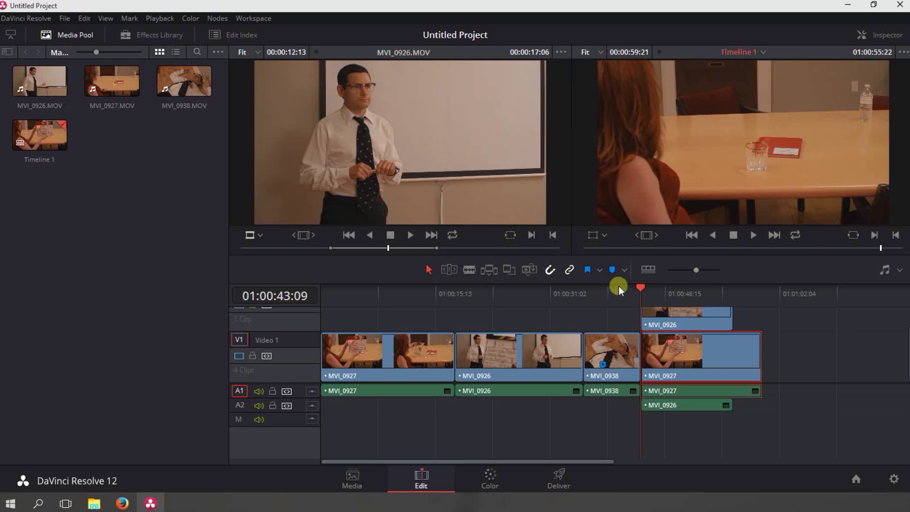
# Step: Move the playhead to 01:00:53:23 and trim the end of the upper MVI_0926 clip to it
pyautogui.moveTo(645, 289); pyautogui.dragTo(719, 320)
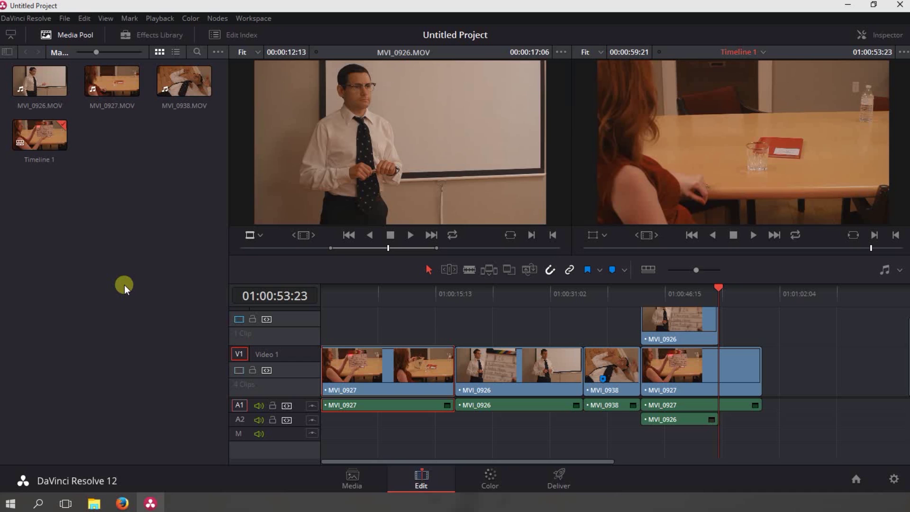
# Step: Change the first MVI_0927 clip's speed to 50% of the frame rate with Ripple sequence enabled
pyautogui.rightClick(380, 366)
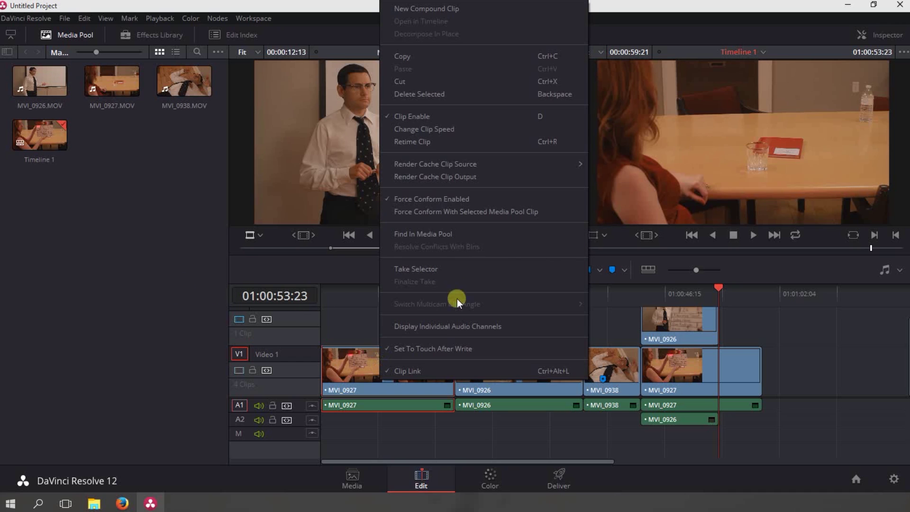
pyautogui.click(457, 131)
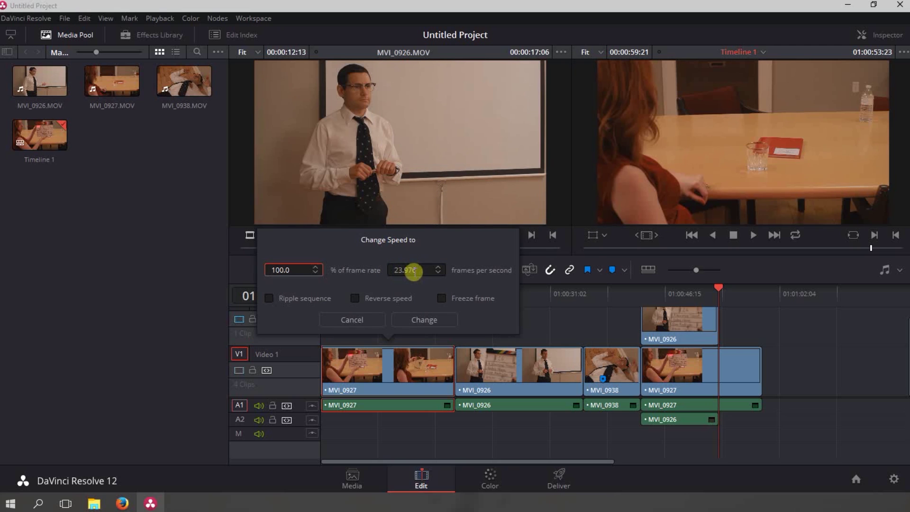
pyautogui.doubleClick(284, 270)
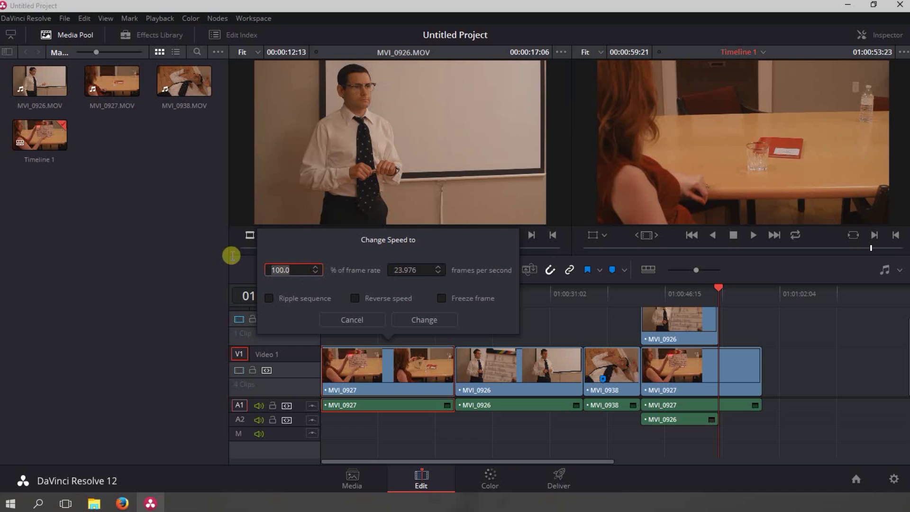
pyautogui.write('50')
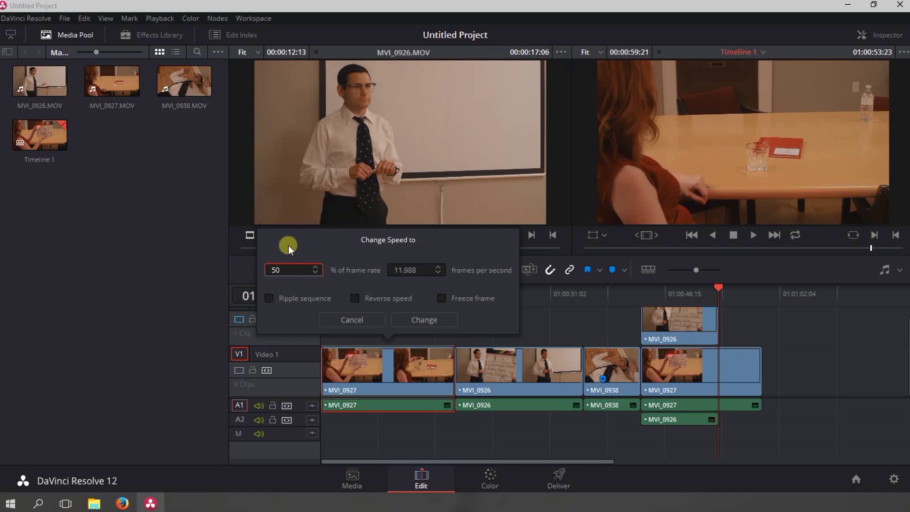
pyautogui.click(289, 301)
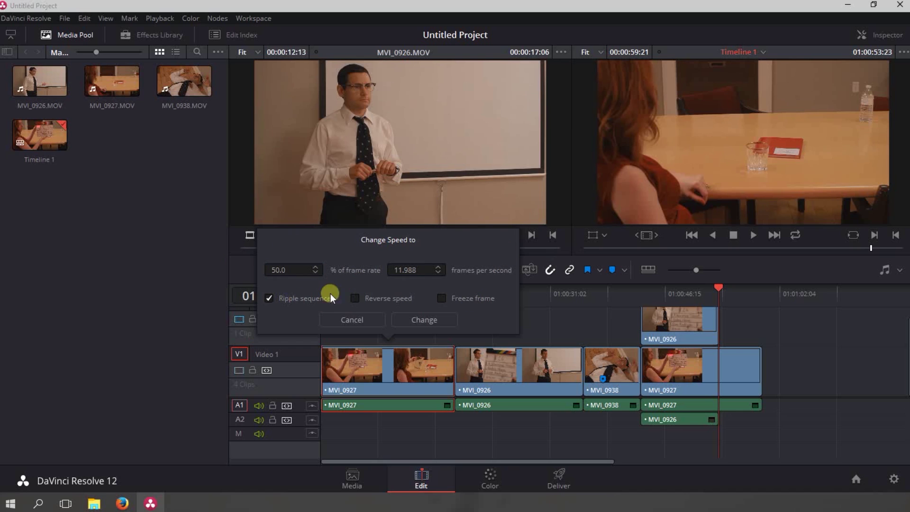
pyautogui.click(446, 319)
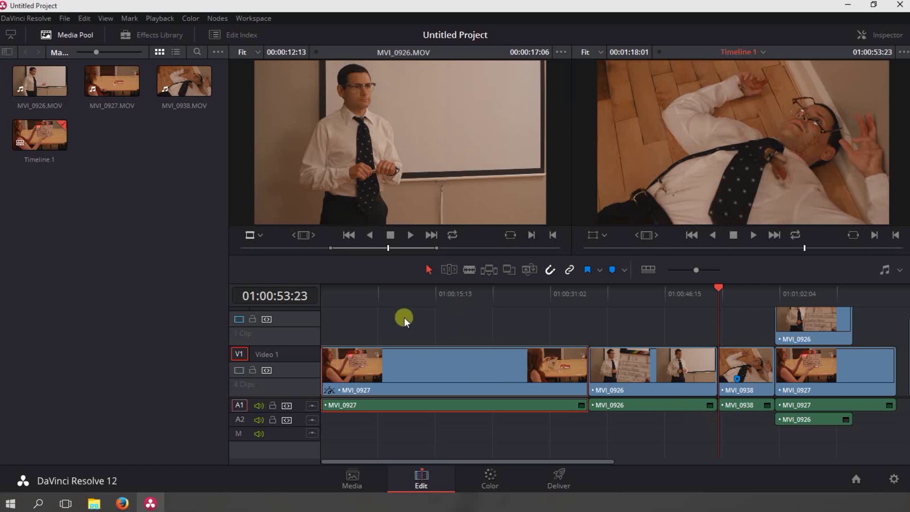
# Step: Undo the speed change on the first MVI_0927 clip
pyautogui.click(363, 318)
pyautogui.hotkey('ctrl', 'z')
# Step: Select the cut between the first MVI_0927 and MVI_0926 clips and roll it a few frames later
pyautogui.click(456, 369)
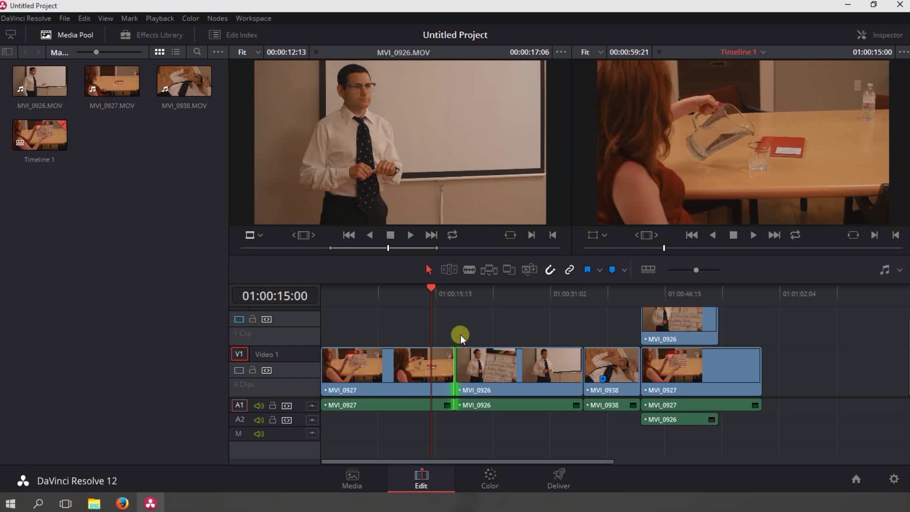
pyautogui.press('.')
pyautogui.press('.')
pyautogui.press('.')
pyautogui.press('.')
pyautogui.press('.')
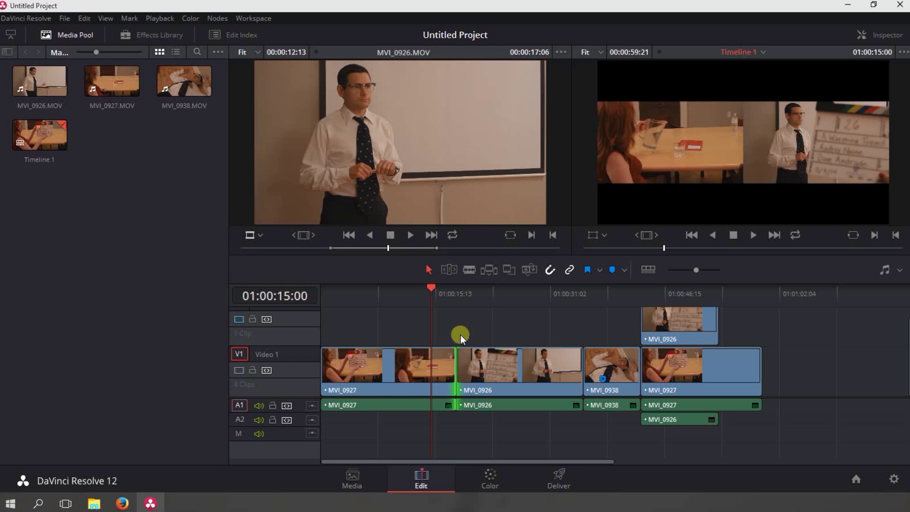
pyautogui.press('.')
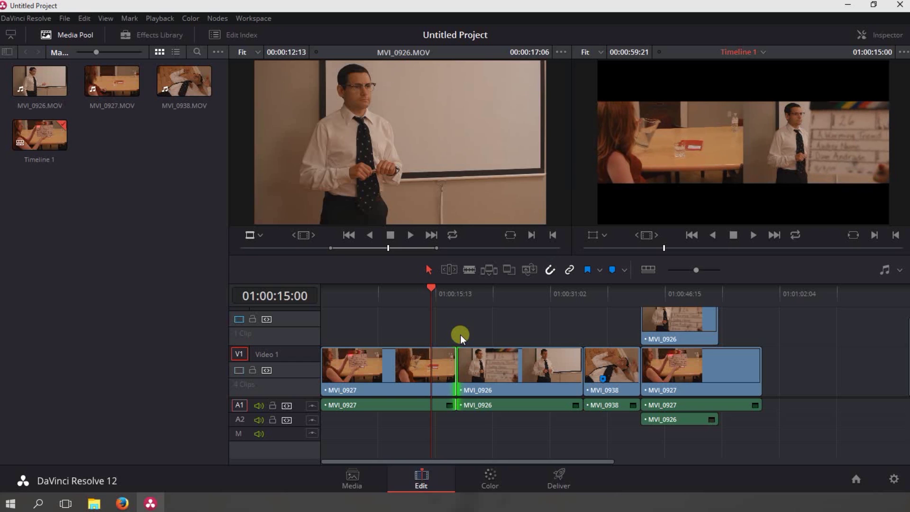
# Step: Roll the cut between the first MVI_0927 and MVI_0926 clips earlier, slightly past its original position, and deselect it
pyautogui.press(',')
pyautogui.press(',')
pyautogui.press(',')
pyautogui.press(',')
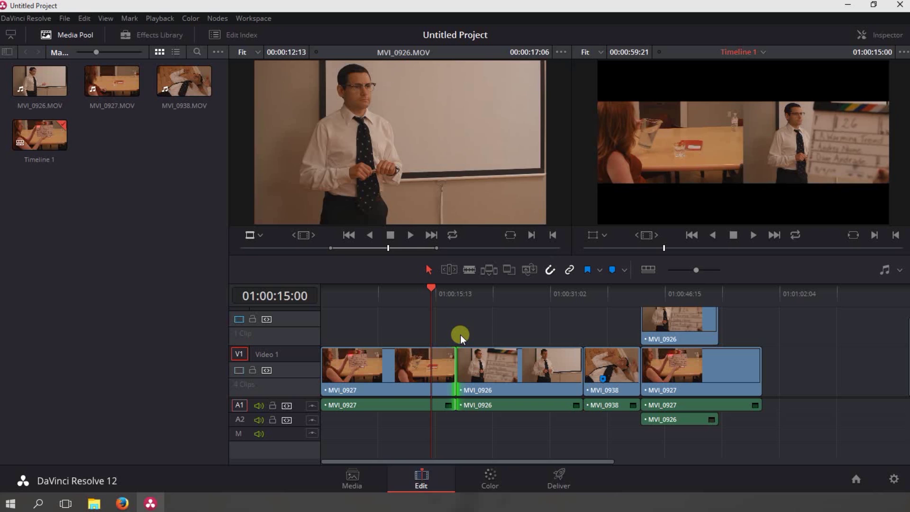
pyautogui.press(',')
pyautogui.press(',')
pyautogui.press(',')
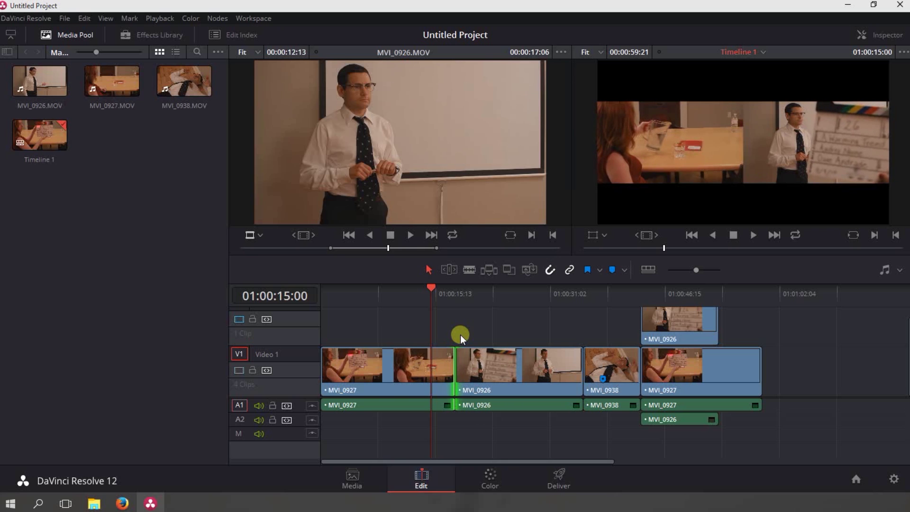
pyautogui.press(',')
pyautogui.press(',')
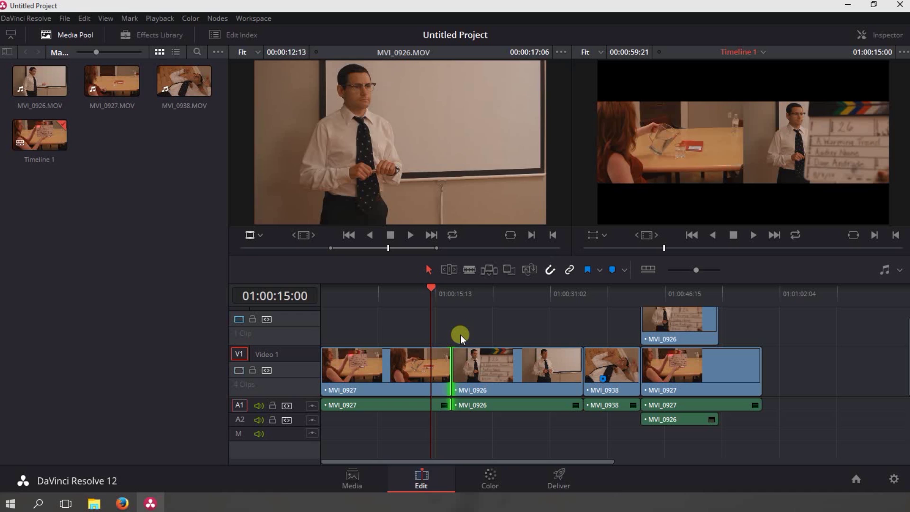
pyautogui.press('.')
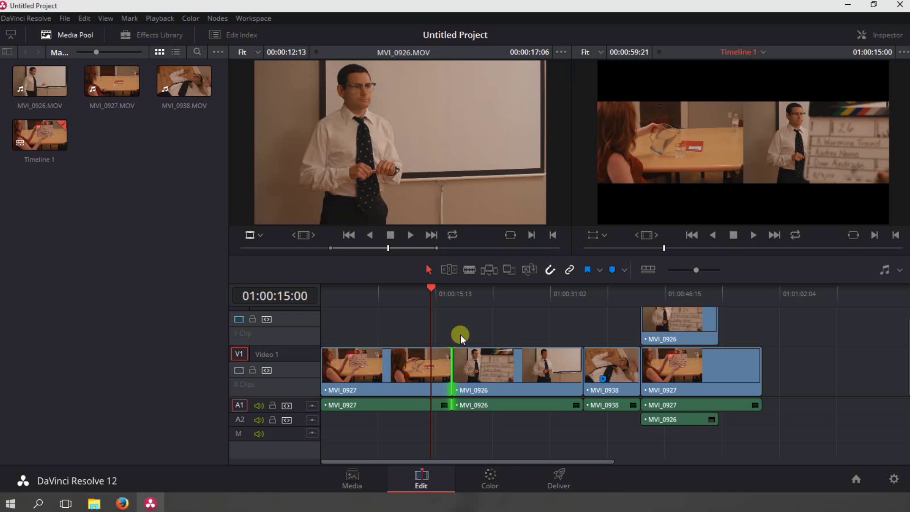
pyautogui.press(',')
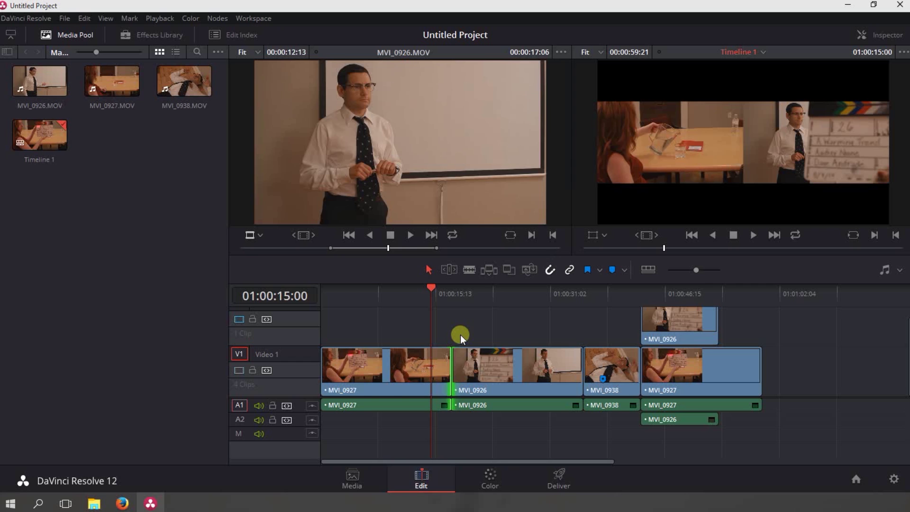
pyautogui.click(460, 335)
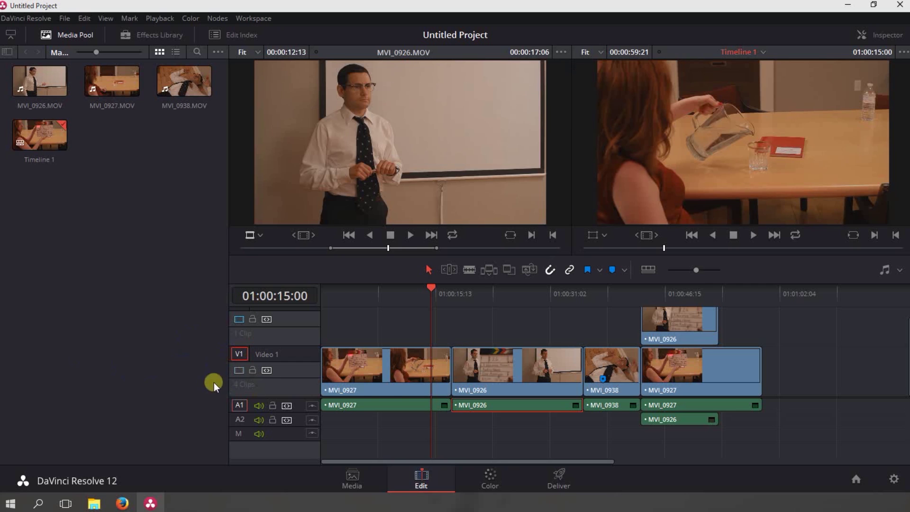
# Step: Lock the Video 1 track and perform an overwrite edit with MVI_0938 at 01:00:15:00
pyautogui.click(252, 371)
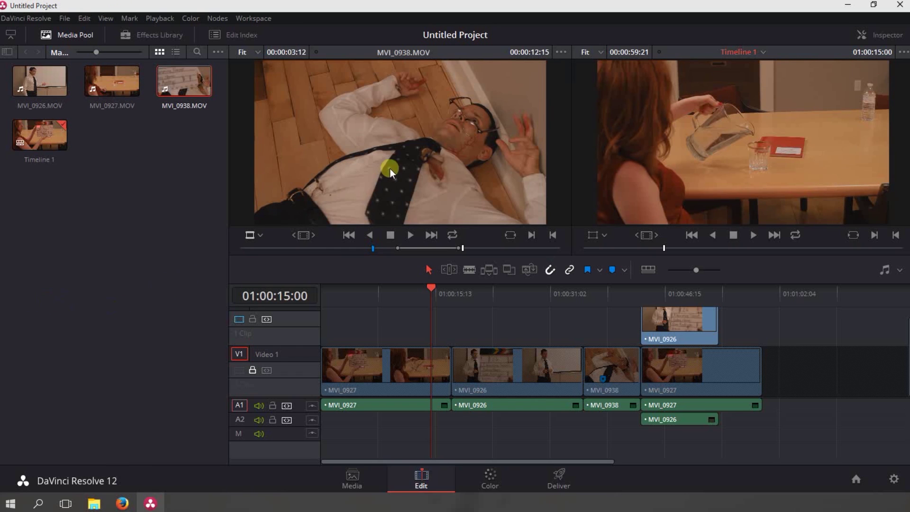
pyautogui.click(421, 121)
pyautogui.moveTo(453, 193); pyautogui.dragTo(834, 107)
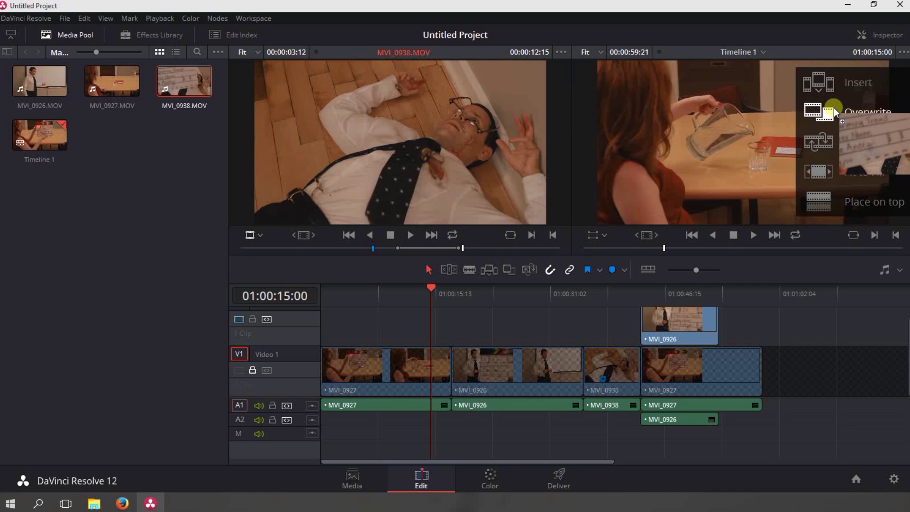
pyautogui.moveTo(834, 107); pyautogui.dragTo(834, 107)
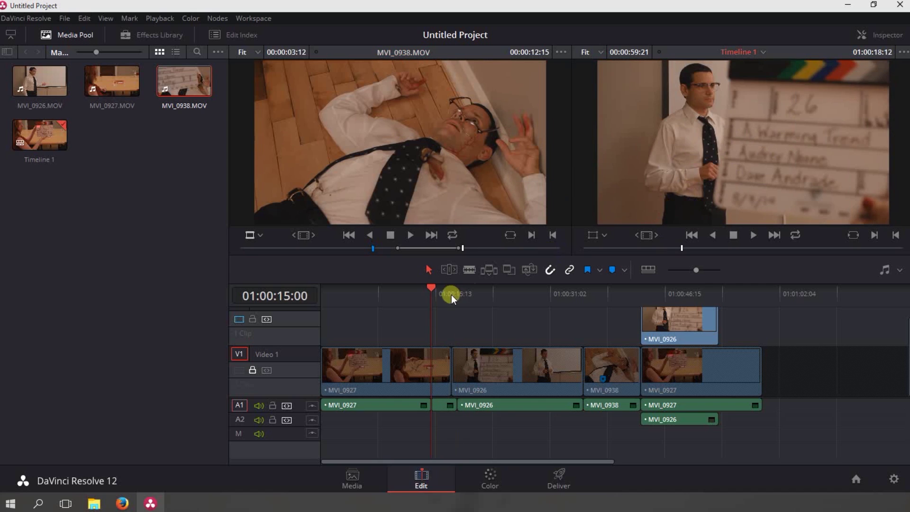
pyautogui.click(447, 411)
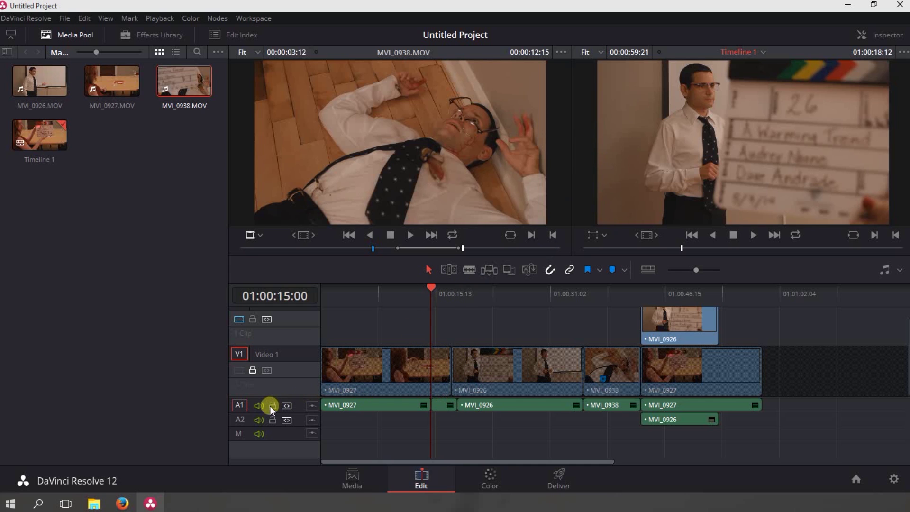
pyautogui.doubleClick(562, 376)
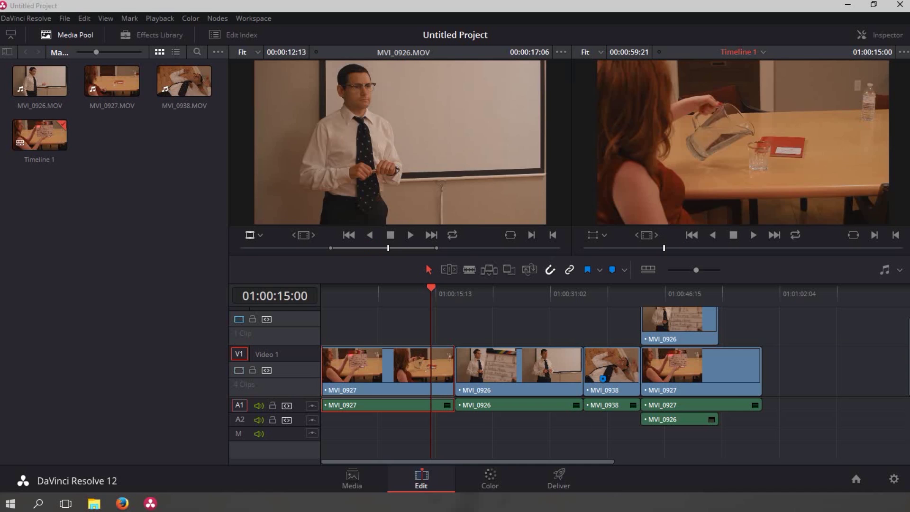